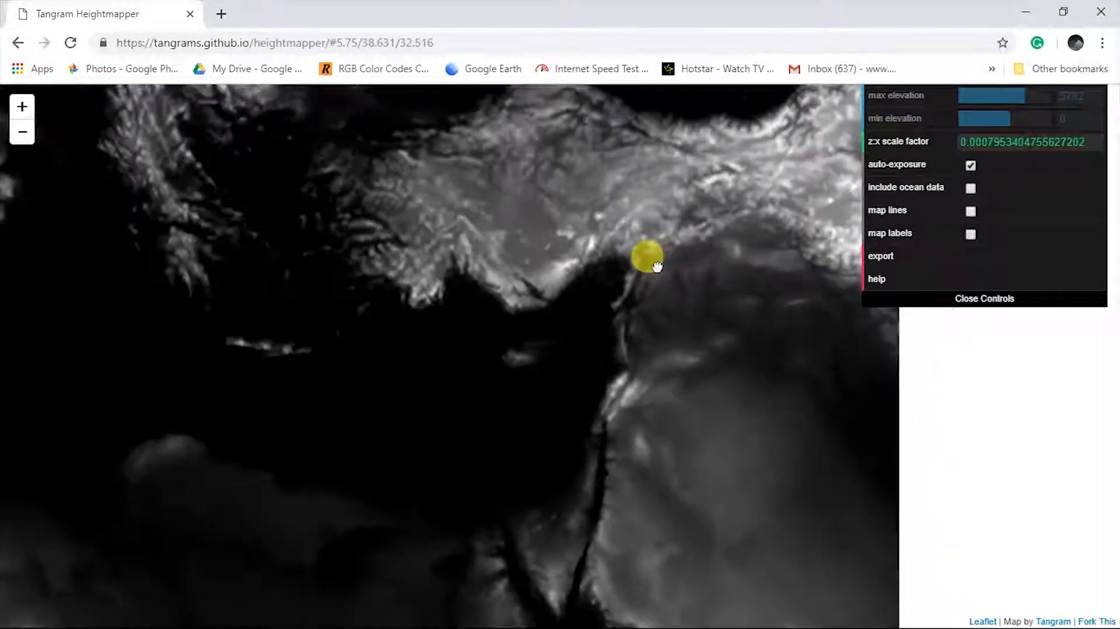
# Explore the grayscale elevation map around the Mediterranean and the Balkans for a detailed mountain area.
pyautogui.scroll(2, 594, 317)
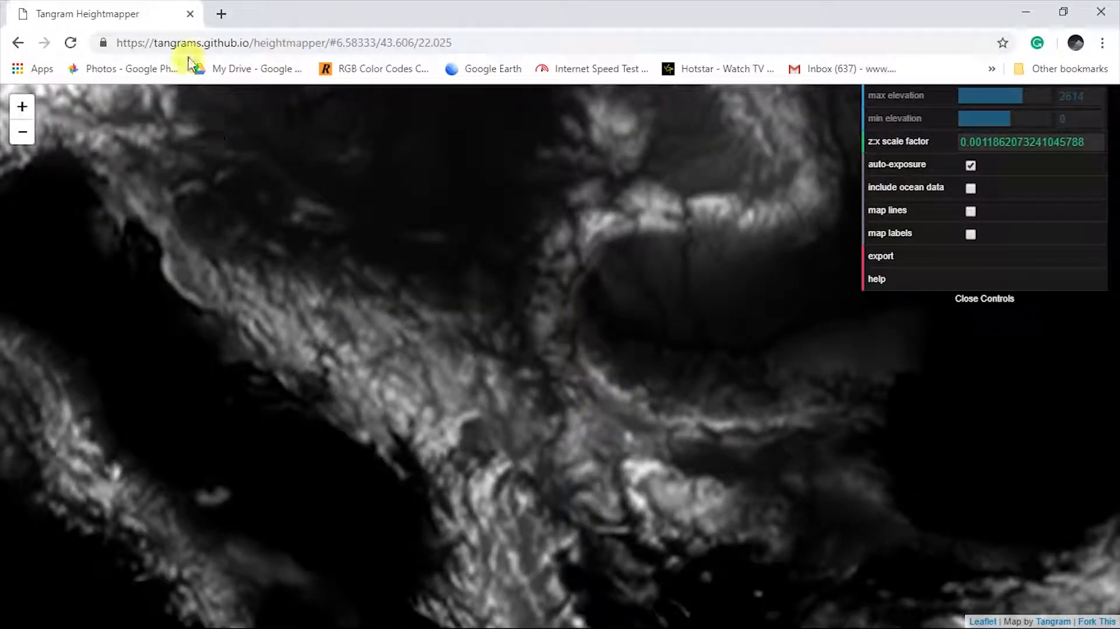
pyautogui.moveTo(556, 401); pyautogui.dragTo(538, 357)
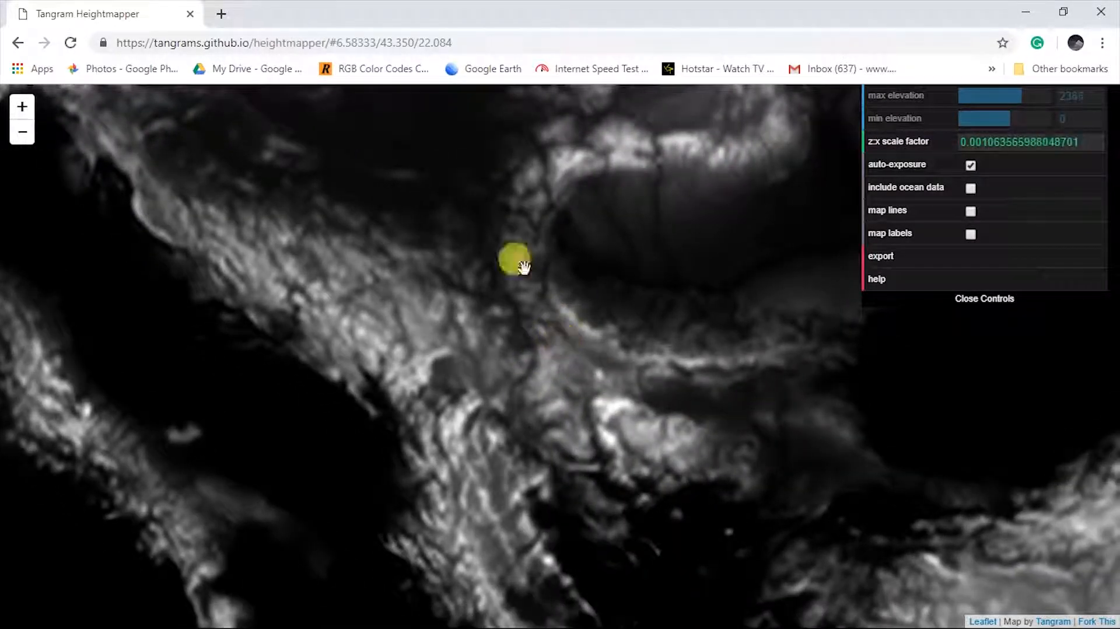
pyautogui.moveTo(512, 345); pyautogui.dragTo(524, 360)
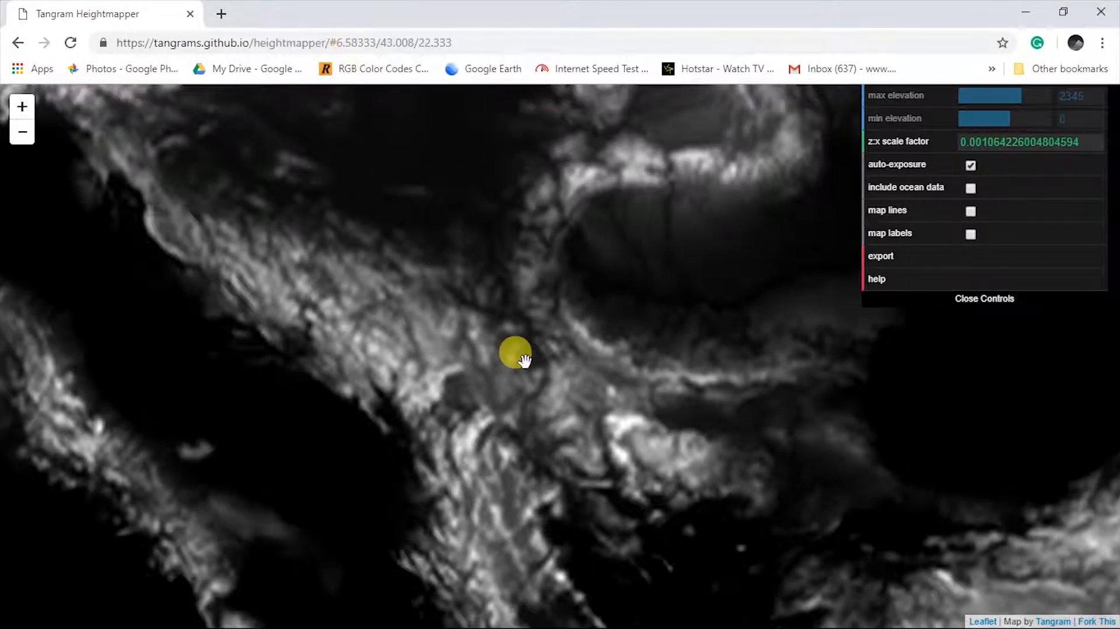
pyautogui.scroll(1, 516, 356)
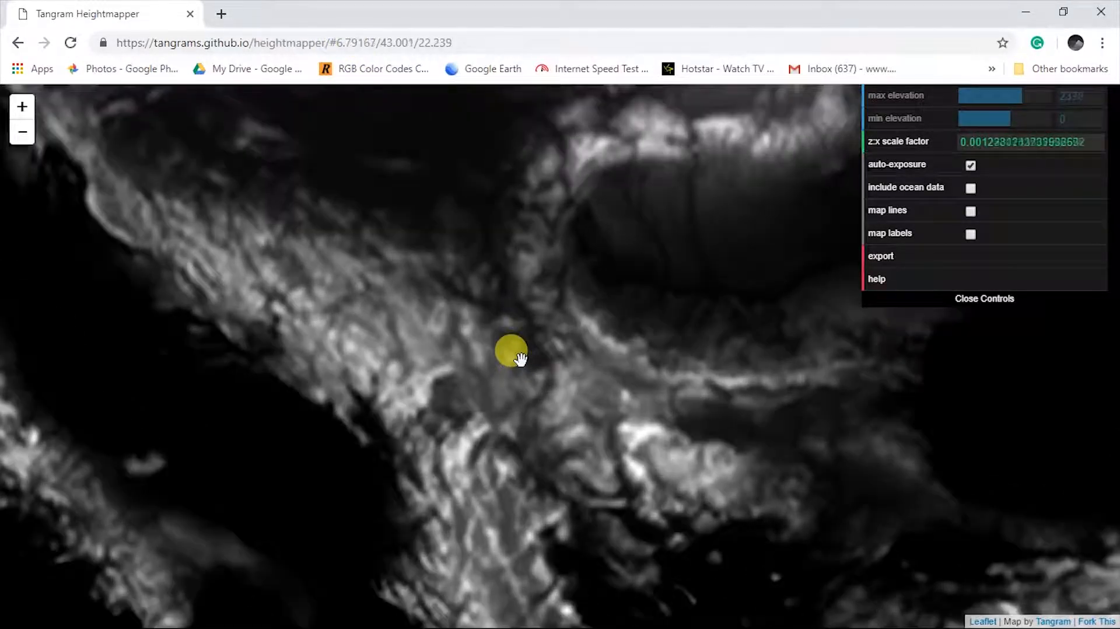
pyautogui.moveTo(510, 371); pyautogui.dragTo(477, 383)
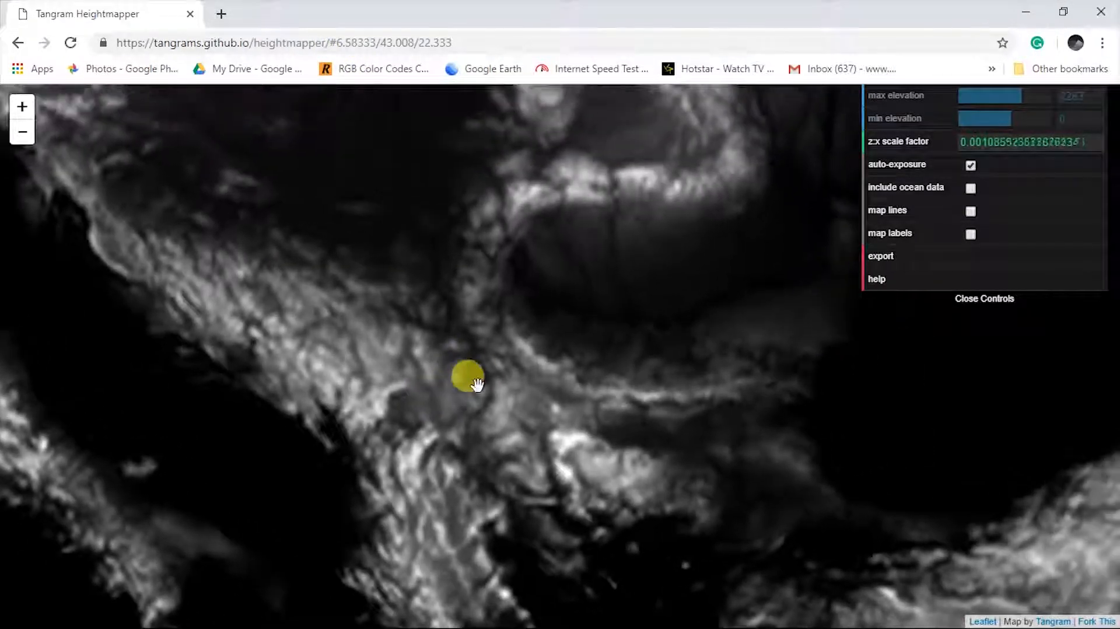
pyautogui.scroll(-4, 489, 369)
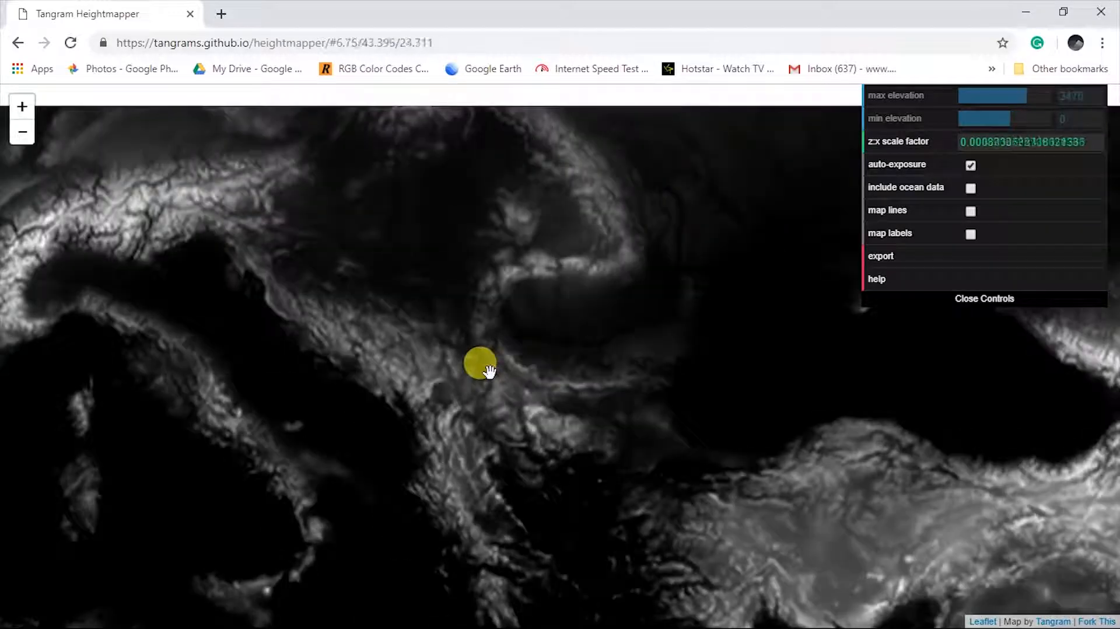
pyautogui.scroll(-2, 489, 370)
pyautogui.scroll(3, 464, 322)
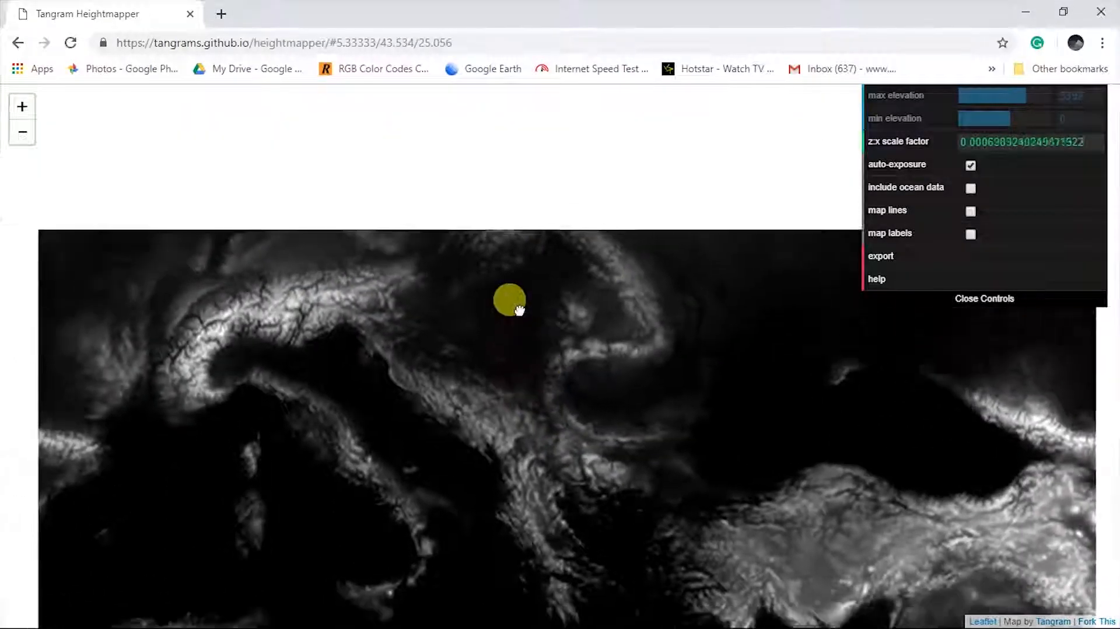
# Frame the mountain terrain around latitude 42.53, longitude 22.635 at zoom level 7.83 and export it as a heightmap image.
pyautogui.scroll(7, 507, 326)
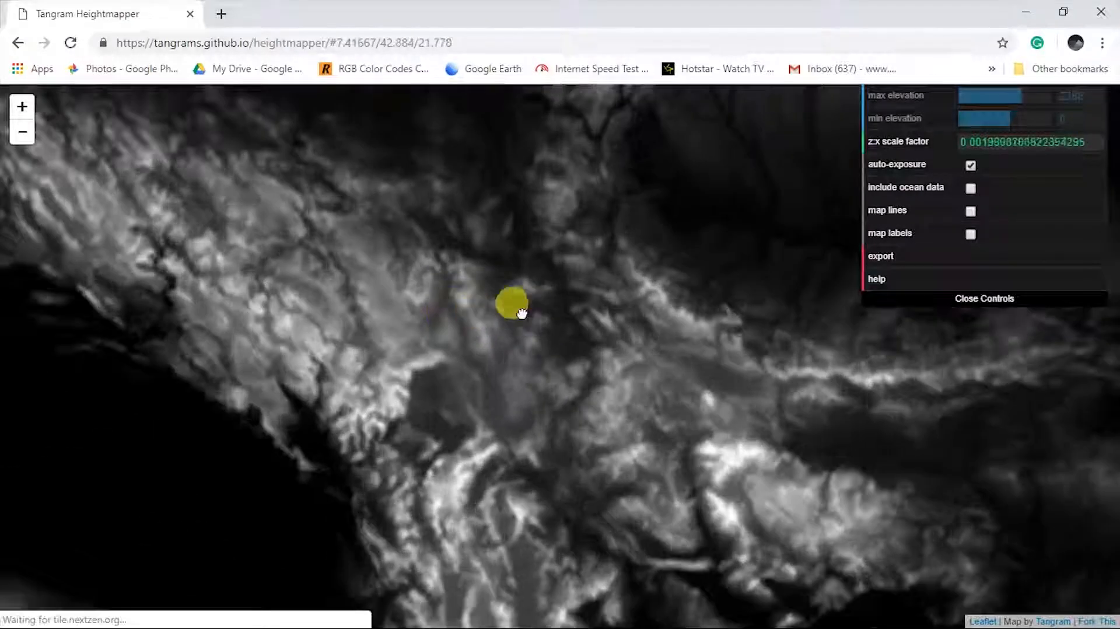
pyautogui.moveTo(522, 313); pyautogui.dragTo(460, 292)
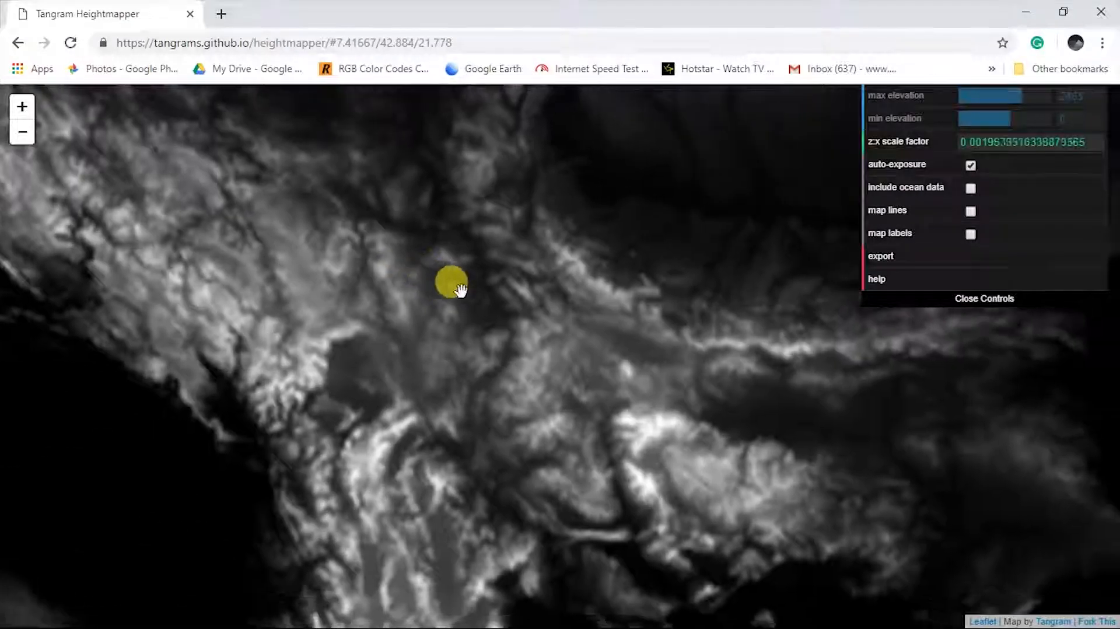
pyautogui.scroll(2, 507, 327)
pyautogui.moveTo(537, 338); pyautogui.dragTo(521, 310)
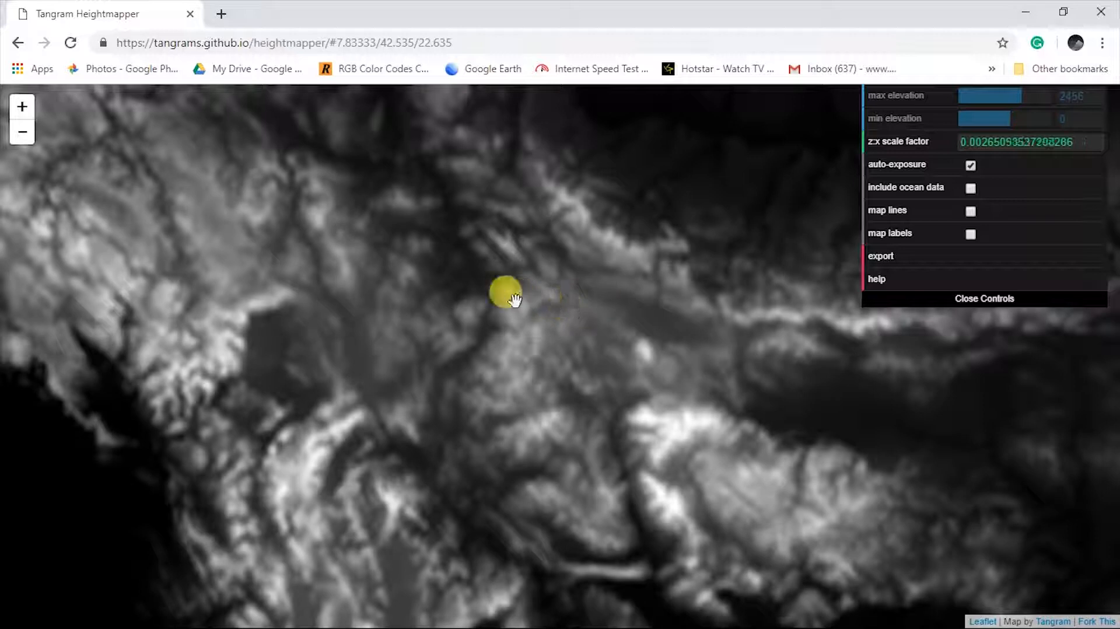
pyautogui.click(945, 256)
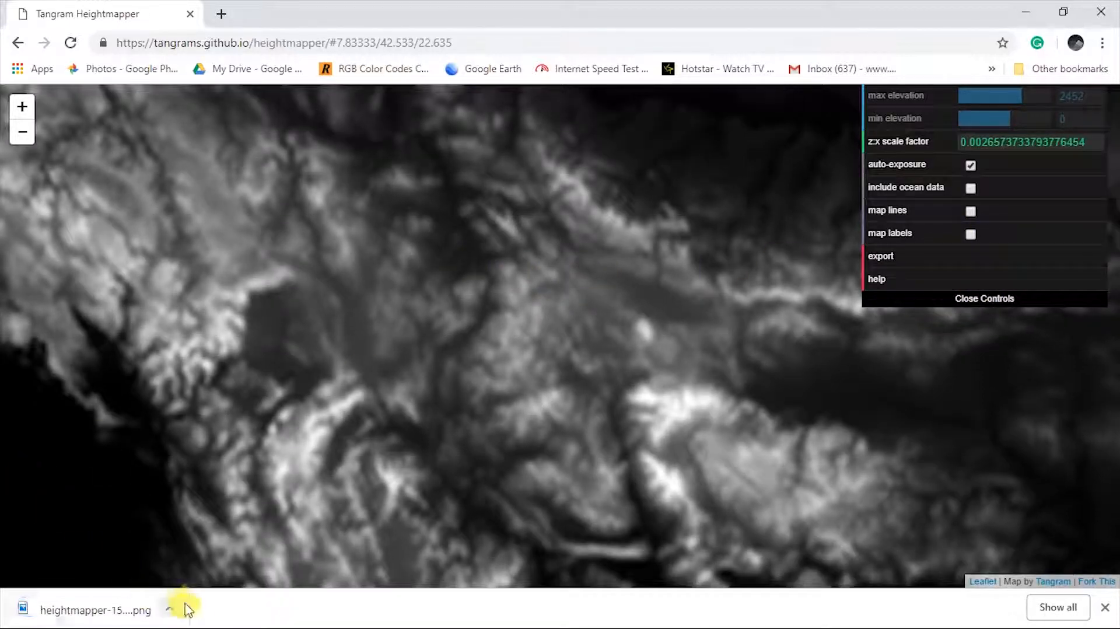
# Show the exported heightmap in the Downloads folder, view the image enlarged, and close the viewer.
pyautogui.click(175, 614)
pyautogui.click(191, 553)
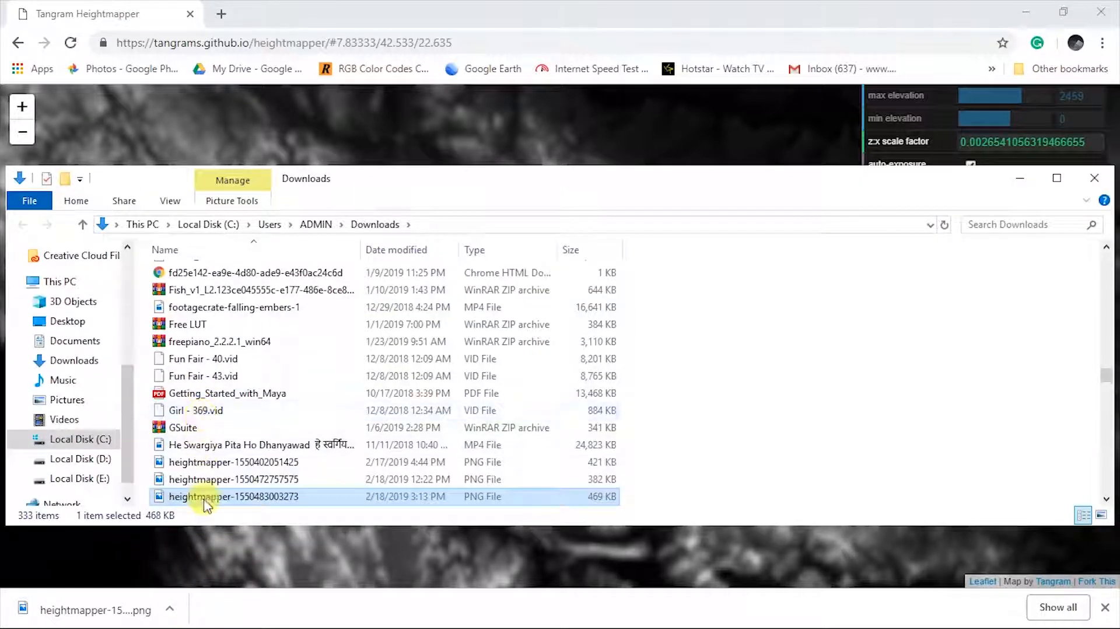
pyautogui.doubleClick(201, 497)
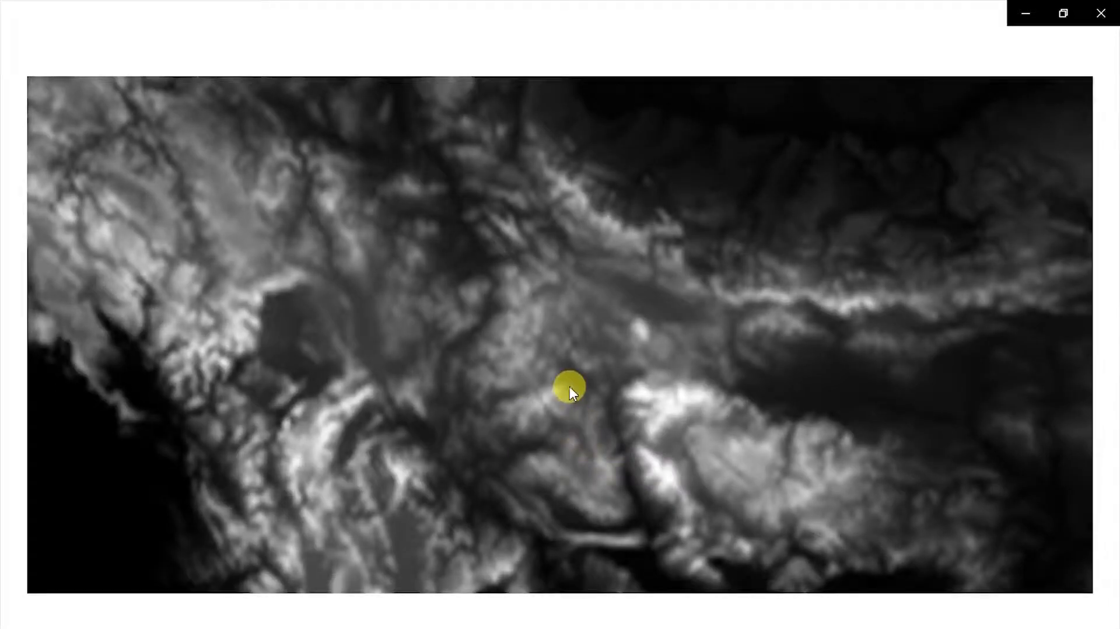
pyautogui.keyDown('ctrl'); pyautogui.scroll(2, 570, 386); pyautogui.keyUp('ctrl')
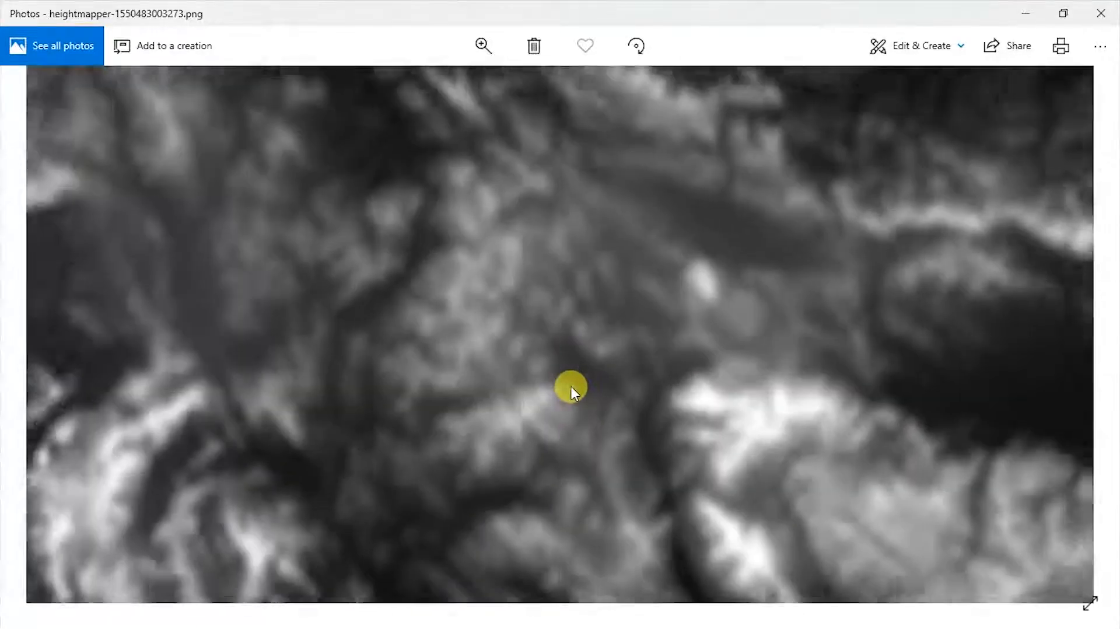
pyautogui.doubleClick(603, 382)
pyautogui.click(1101, 13)
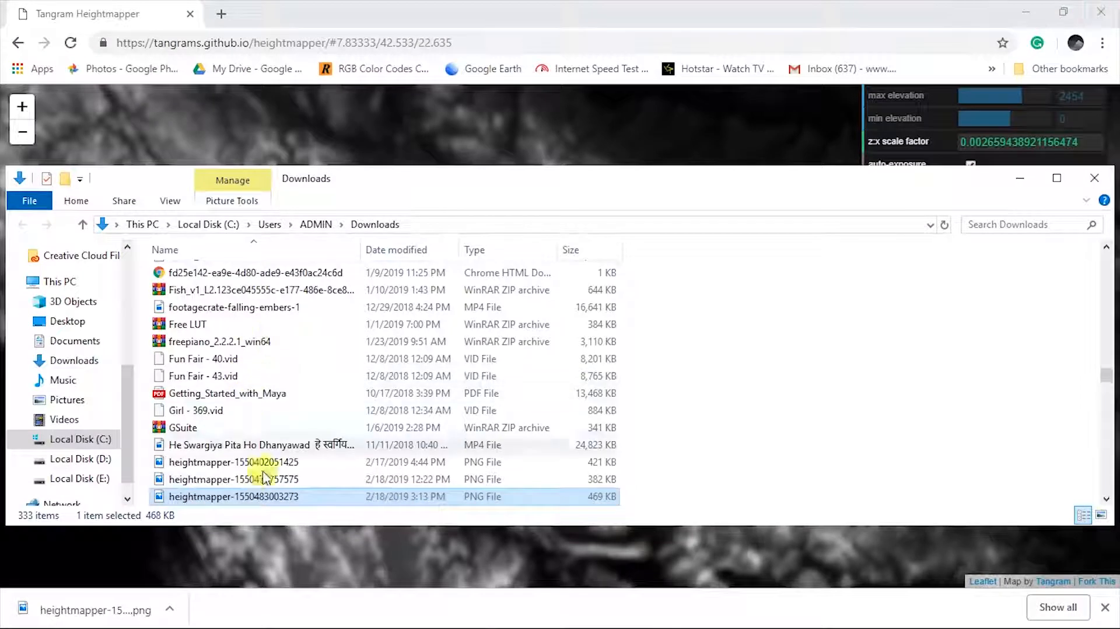
# Rename the exported heightmap file to "first hight mapper" and close the Downloads folder.
pyautogui.click(191, 498)
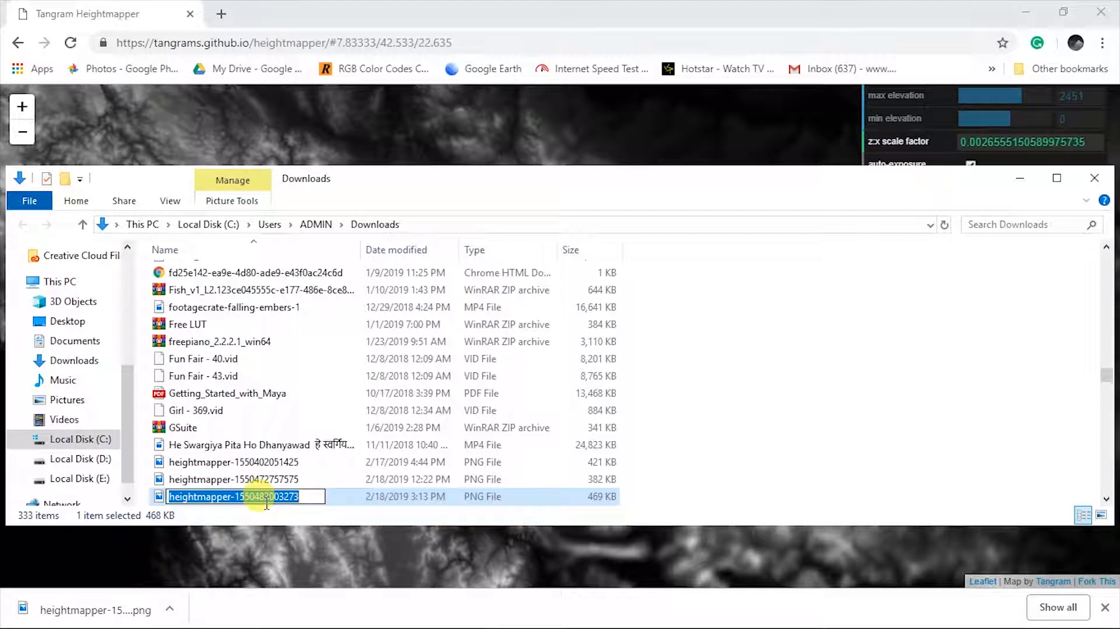
pyautogui.write('first hight mapper')
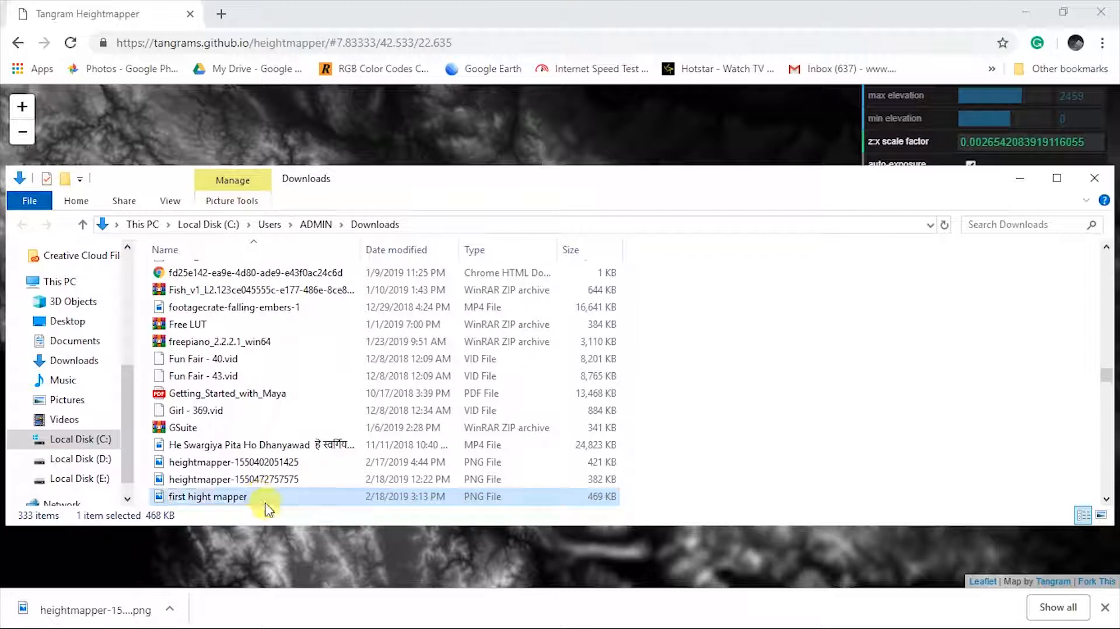
pyautogui.press('Return')
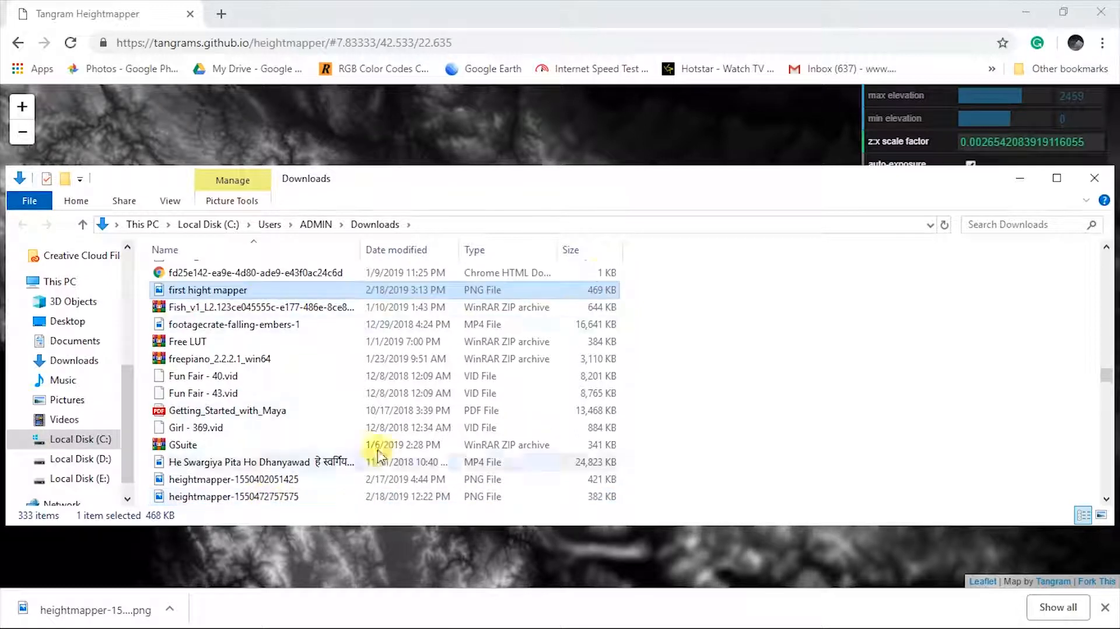
pyautogui.click(1097, 178)
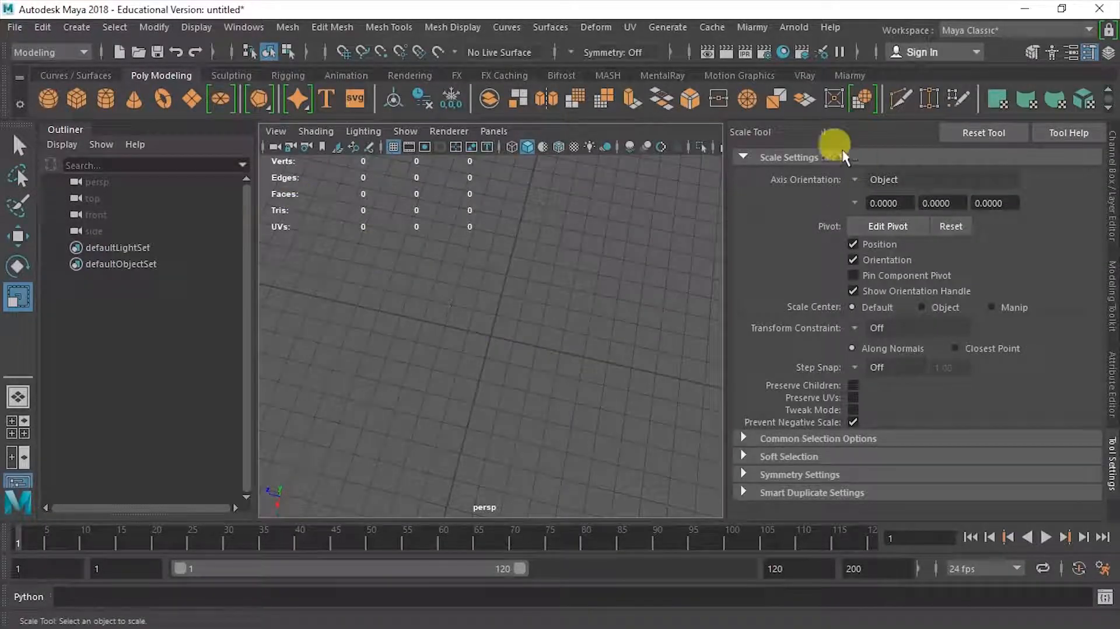
# In Autodesk Maya, hide the tool settings and channel box sidebar and the Outliner to enlarge the perspective view.
pyautogui.click(1113, 152)
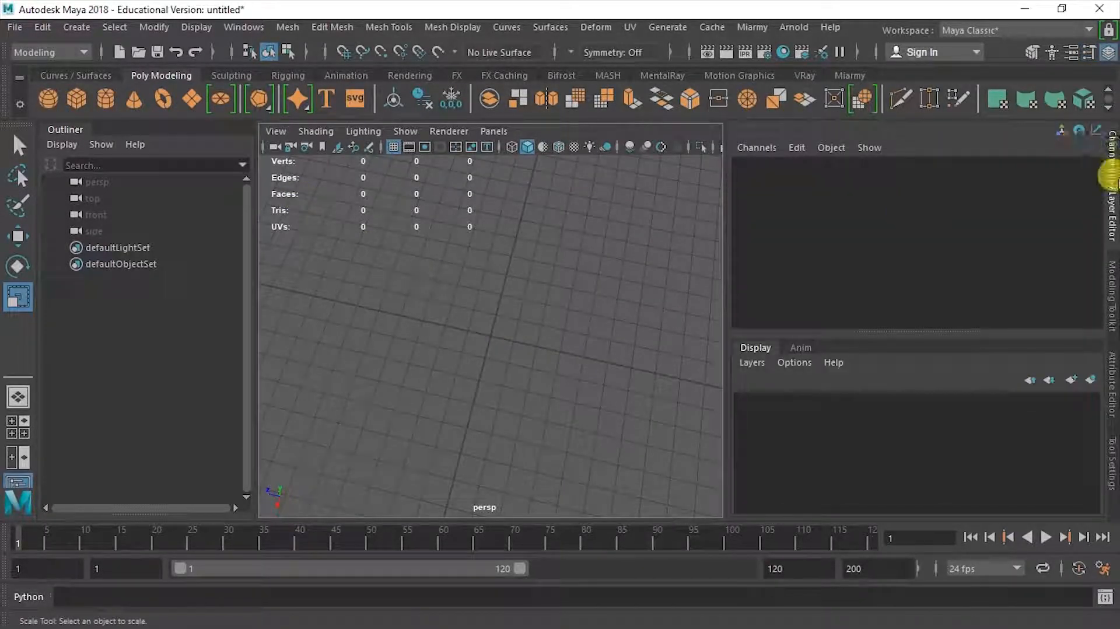
pyautogui.click(1112, 168)
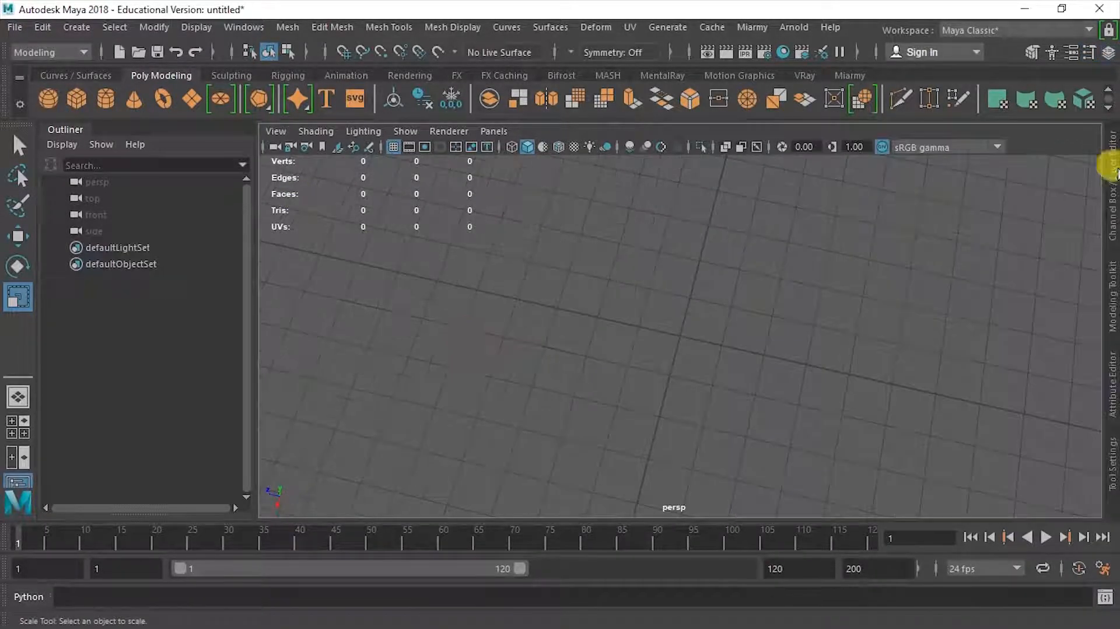
pyautogui.click(18, 480)
# Create a polygon plane at the grid's centre and scale it uniformly to 26.03, past the grid's edges.
pyautogui.keyDown('alt'); pyautogui.moveTo(469, 370); pyautogui.dragTo(282, 170); pyautogui.keyUp('alt')
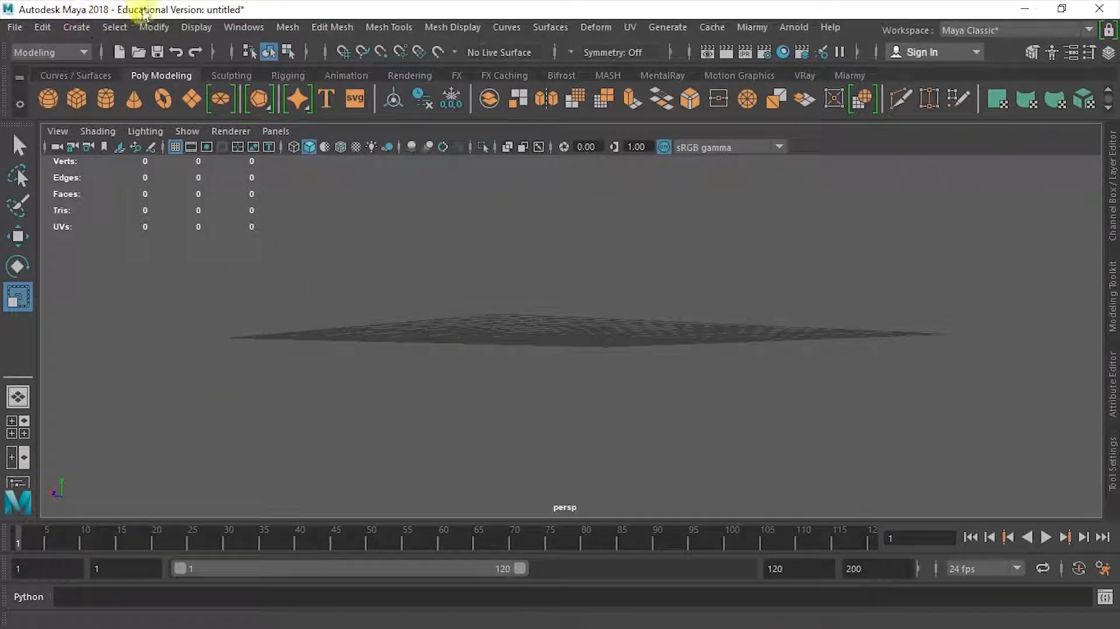
pyautogui.keyDown('alt'); pyautogui.moveTo(559, 327); pyautogui.dragTo(280, 189); pyautogui.keyUp('alt')
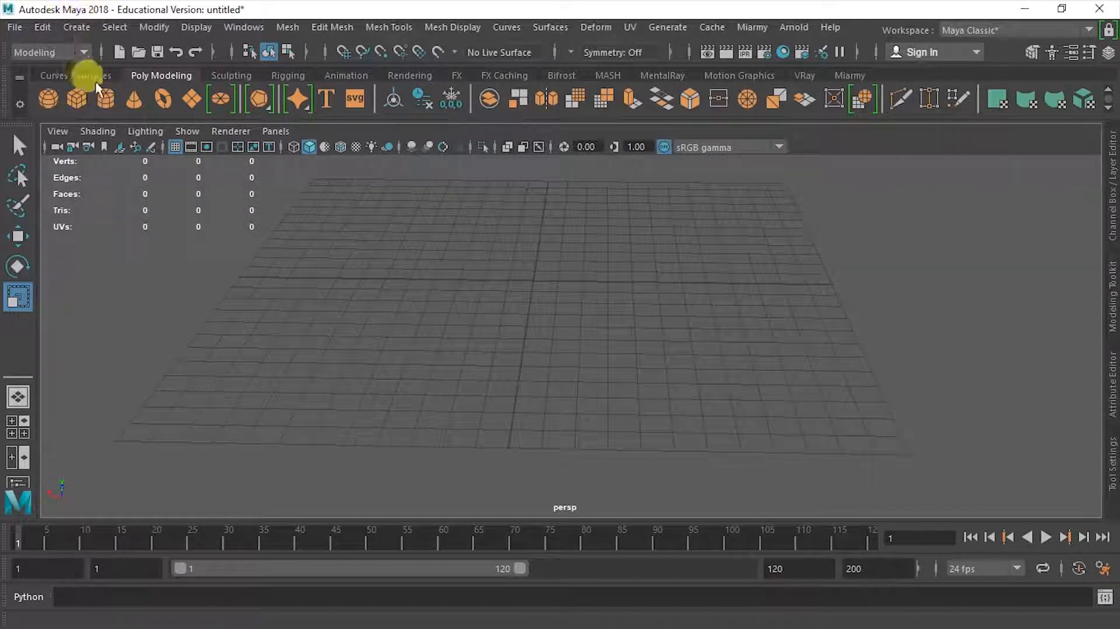
pyautogui.click(192, 98)
pyautogui.scroll(5, 645, 321)
pyautogui.scroll(-5, 644, 321)
pyautogui.moveTo(644, 319)
pyautogui.keyDown('alt'); pyautogui.mouseDown()
pyautogui.moveTo(633, 310)
pyautogui.moveTo(637, 325)
pyautogui.mouseUp(); pyautogui.keyUp('alt')
pyautogui.scroll(-3, 583, 291)
pyautogui.moveTo(540, 285); pyautogui.dragTo(912, 316)
pyautogui.scroll(-4, 913, 317)
pyautogui.keyDown('alt'); pyautogui.moveTo(945, 351); pyautogui.dragTo(914, 354); pyautogui.keyUp('alt')
# Set the plane's width and height subdivisions to 600 and accept the very large values.
pyautogui.click(1114, 217)
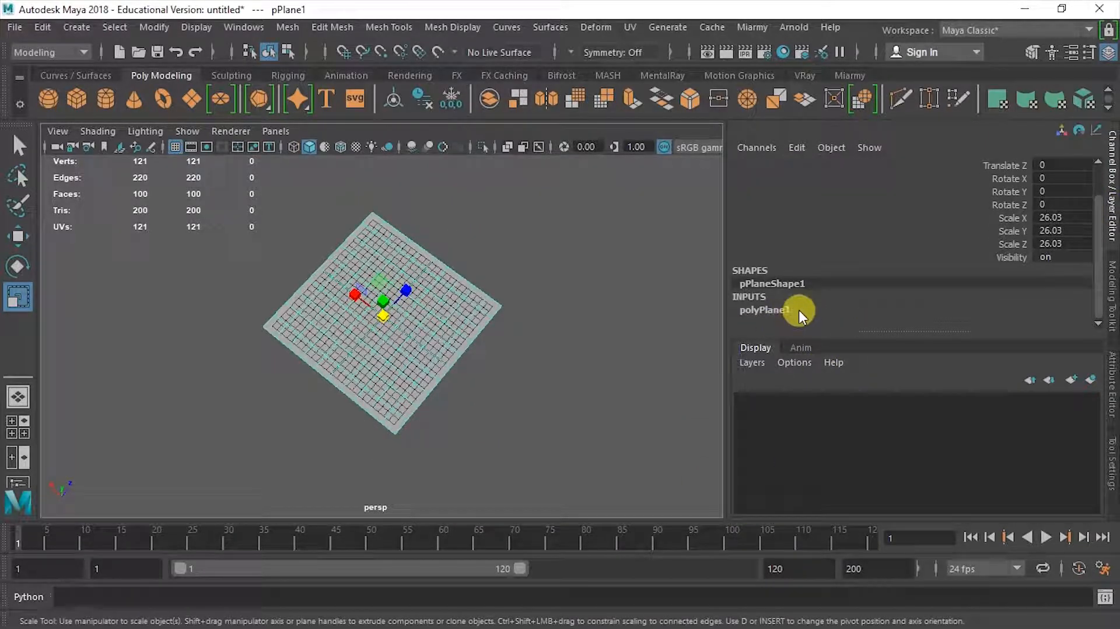
pyautogui.click(776, 311)
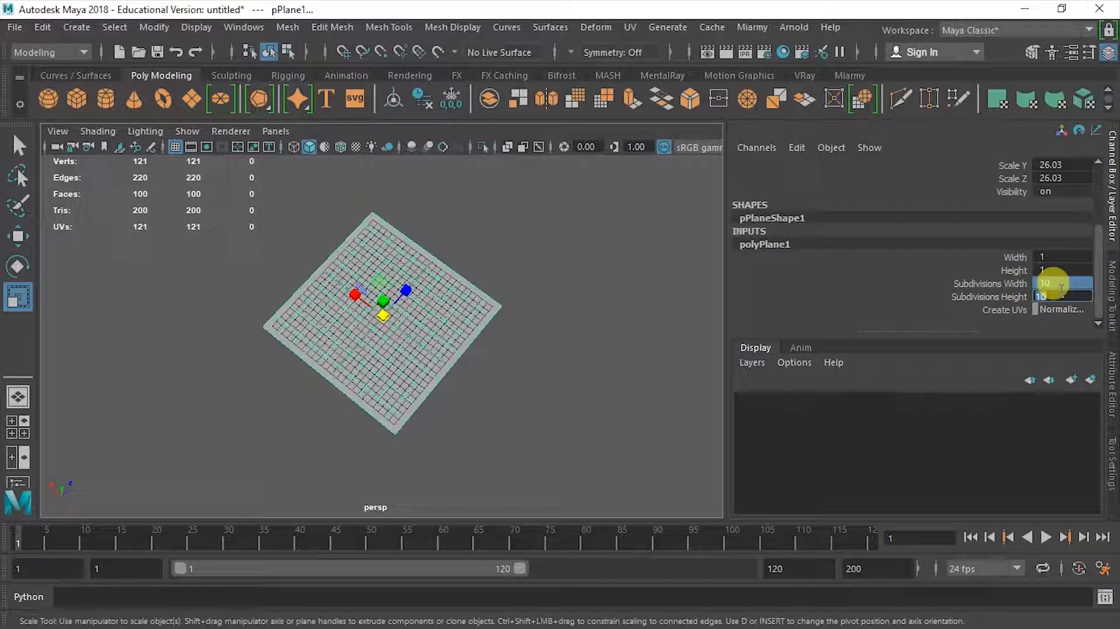
pyautogui.press('Return')
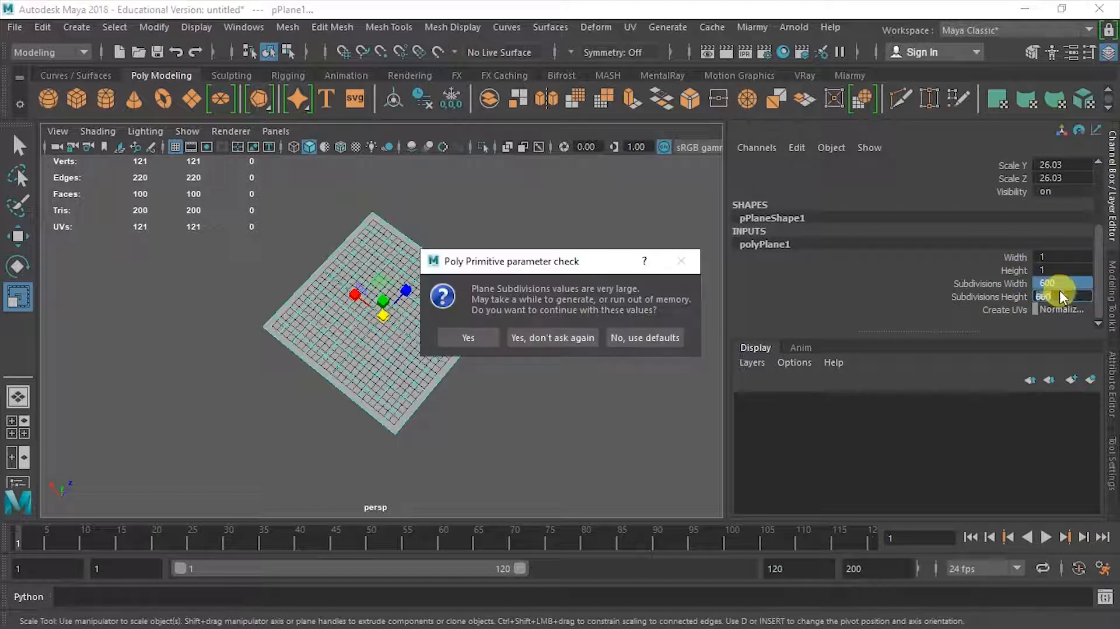
pyautogui.click(464, 338)
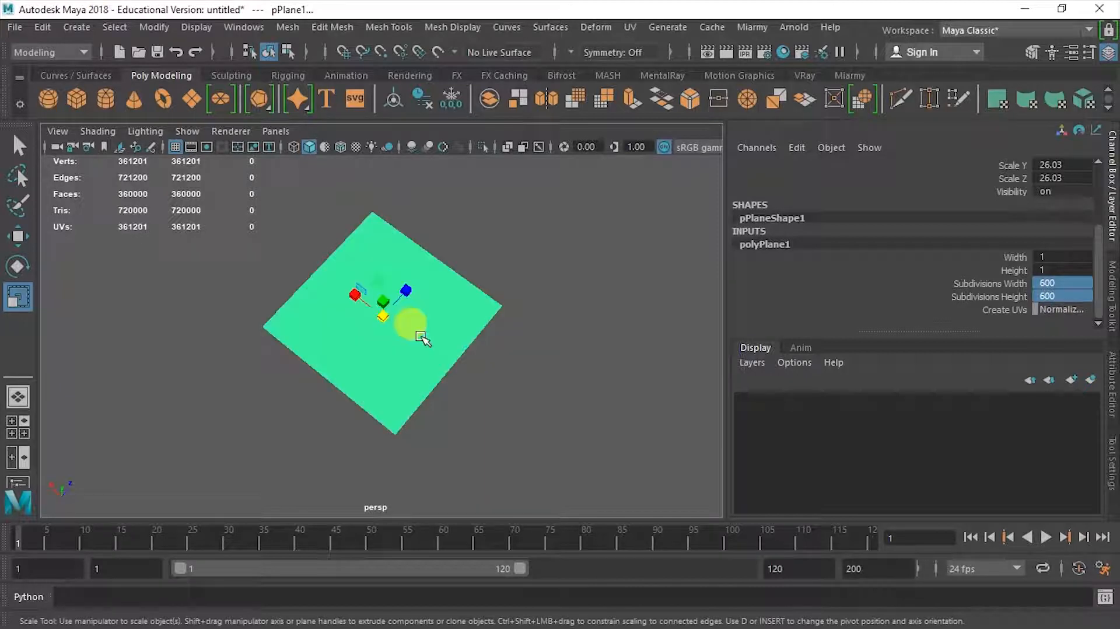
# Inspect the density of the subdivided plane from several distances and angles, and deselect the plane.
pyautogui.scroll(5, 413, 326)
pyautogui.keyDown('alt'); pyautogui.moveTo(512, 325); pyautogui.dragTo(468, 332); pyautogui.keyUp('alt')
pyautogui.scroll(-6, 474, 333)
pyautogui.keyDown('alt'); pyautogui.moveTo(477, 334); pyautogui.dragTo(483, 281, button='middle'); pyautogui.keyUp('alt')
pyautogui.scroll(2, 416, 330)
pyautogui.scroll(5, 416, 331)
pyautogui.keyDown('alt'); pyautogui.moveTo(383, 373); pyautogui.dragTo(612, 285, button='middle'); pyautogui.keyUp('alt')
pyautogui.scroll(5, 343, 353)
pyautogui.scroll(-3, 458, 337)
pyautogui.keyDown('alt'); pyautogui.moveTo(365, 357); pyautogui.dragTo(583, 312, button='middle'); pyautogui.keyUp('alt')
pyautogui.keyDown('alt'); pyautogui.moveTo(376, 377); pyautogui.dragTo(364, 310); pyautogui.keyUp('alt')
pyautogui.scroll(4, 375, 352)
pyautogui.scroll(-3, 386, 343)
pyautogui.keyDown('alt'); pyautogui.moveTo(503, 331); pyautogui.dragTo(393, 328, button='middle'); pyautogui.keyUp('alt')
pyautogui.scroll(-5, 395, 329)
pyautogui.keyDown('alt'); pyautogui.moveTo(507, 310); pyautogui.dragTo(387, 372, button='middle'); pyautogui.keyUp('alt')
pyautogui.scroll(-5, 462, 345)
pyautogui.keyDown('alt'); pyautogui.moveTo(525, 331); pyautogui.dragTo(408, 398, button='middle'); pyautogui.keyUp('alt')
pyautogui.keyDown('alt'); pyautogui.moveTo(442, 363); pyautogui.dragTo(312, 253); pyautogui.keyUp('alt')
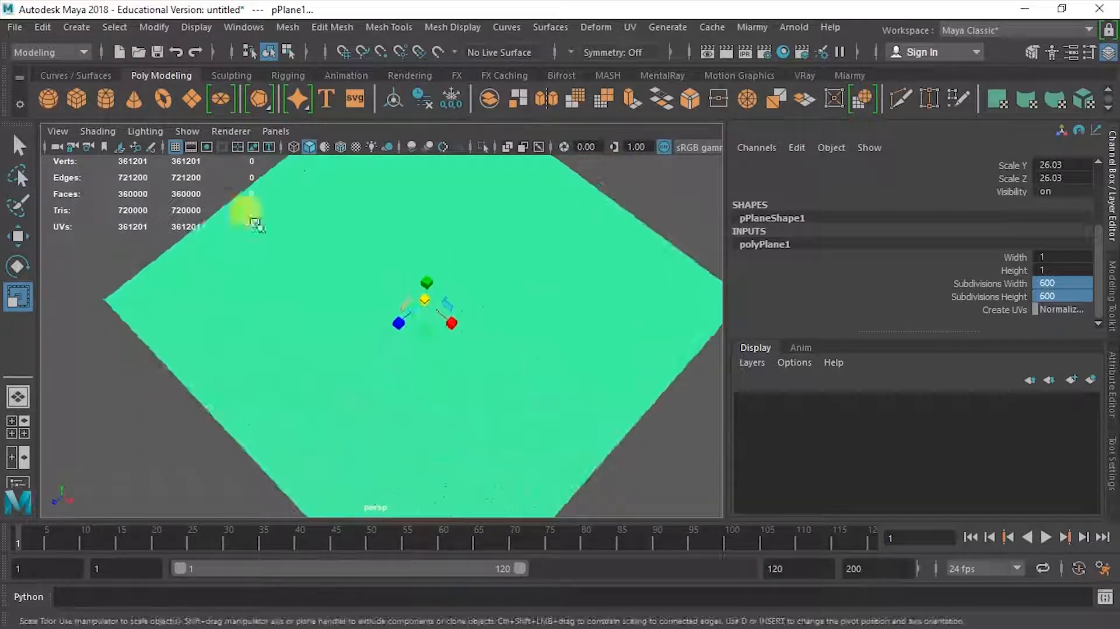
pyautogui.click(193, 199)
pyautogui.keyDown('alt'); pyautogui.moveTo(430, 376); pyautogui.dragTo(400, 388); pyautogui.keyUp('alt')
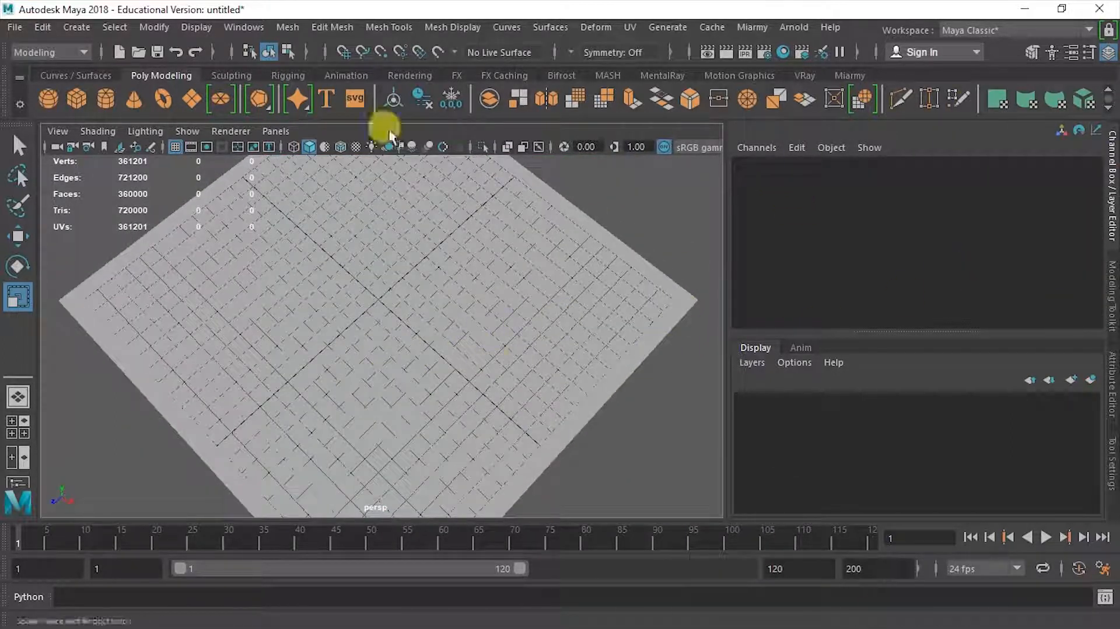
# Activate the Sculpt Tool with its settings shown and enlarge its brush size on the plane to 157.622.
pyautogui.click(228, 77)
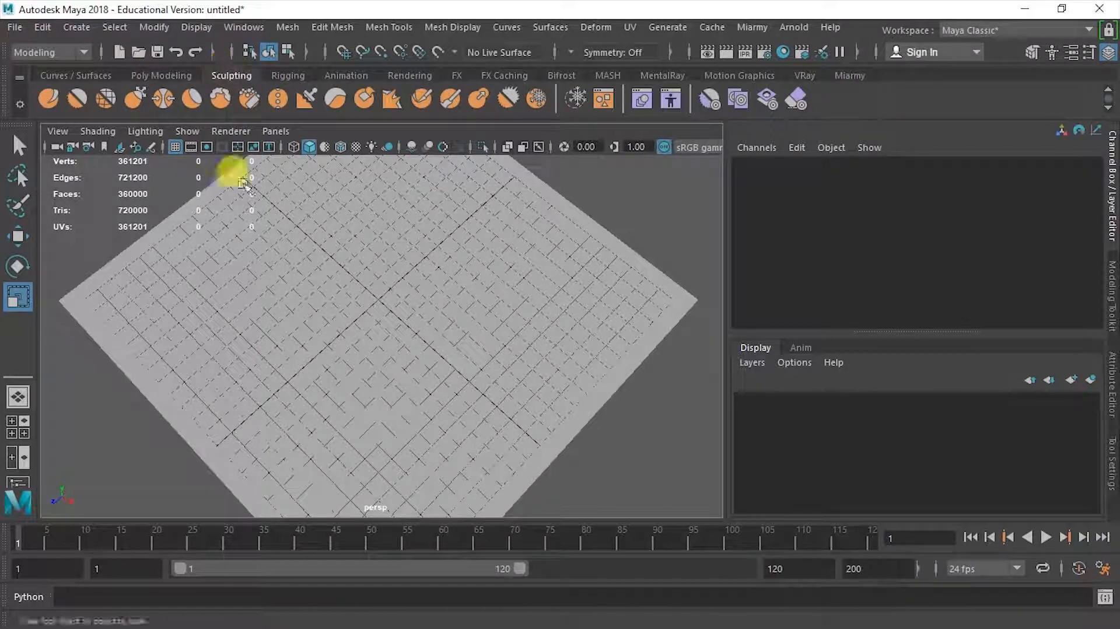
pyautogui.doubleClick(49, 101)
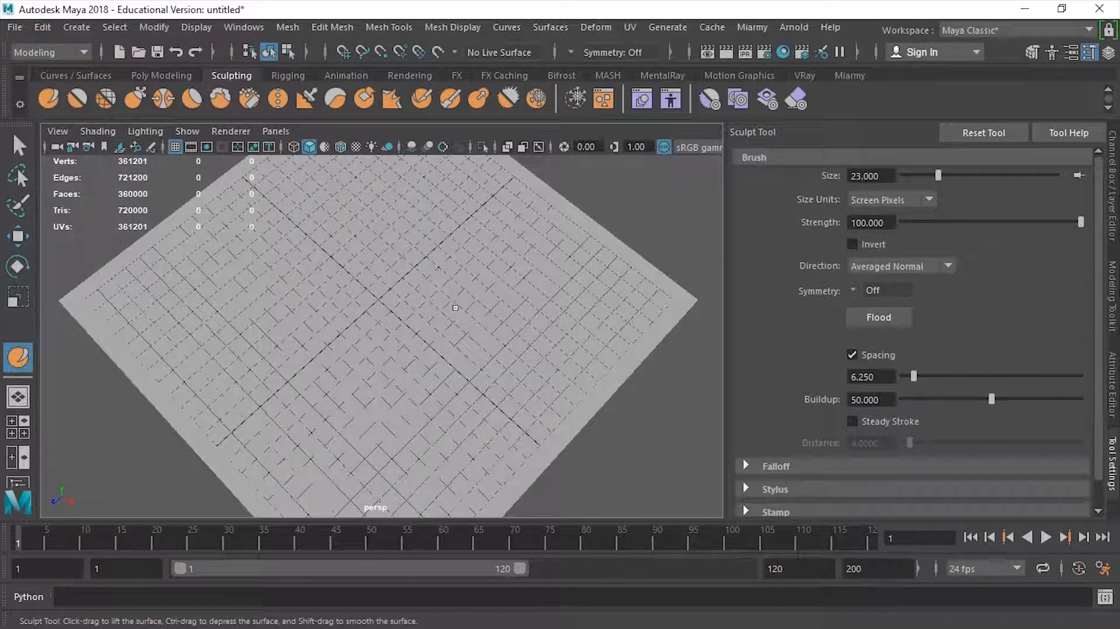
pyautogui.press('b')
pyautogui.moveTo(400, 307); pyautogui.dragTo(529, 308)
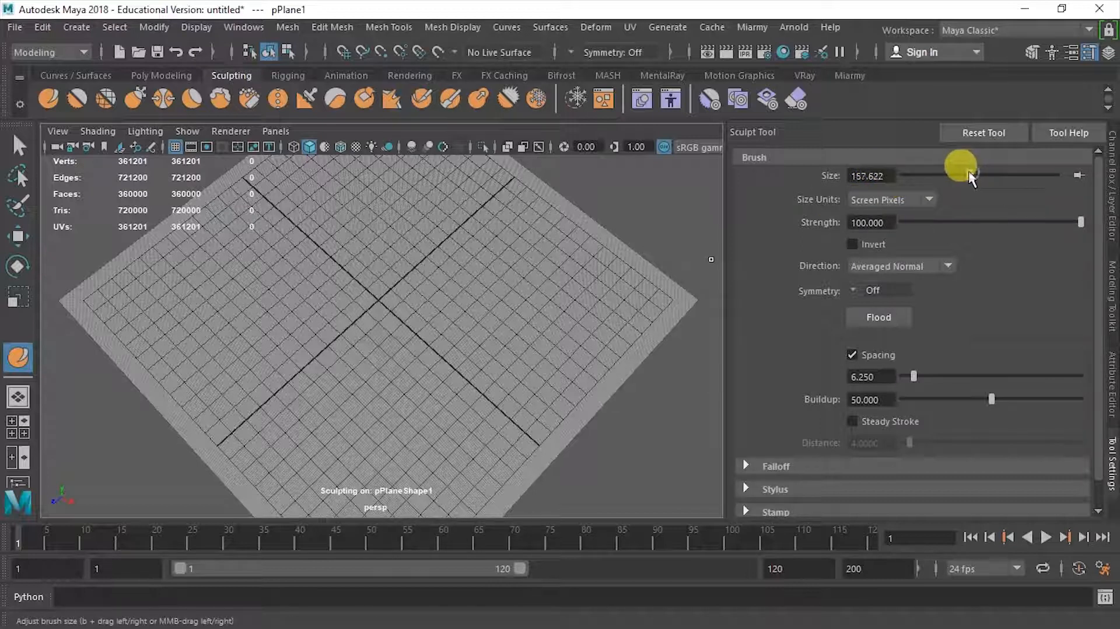
# Set the sculpt brush's strength to 100 and expand its falloff settings.
pyautogui.doubleClick(882, 222)
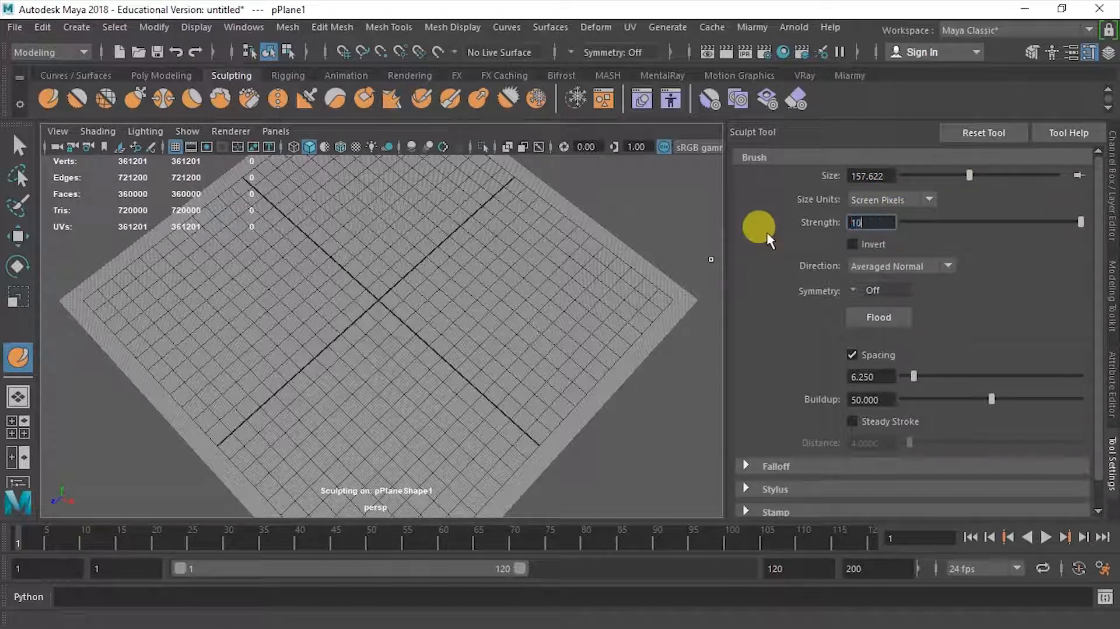
pyautogui.scroll(-1, 915, 401)
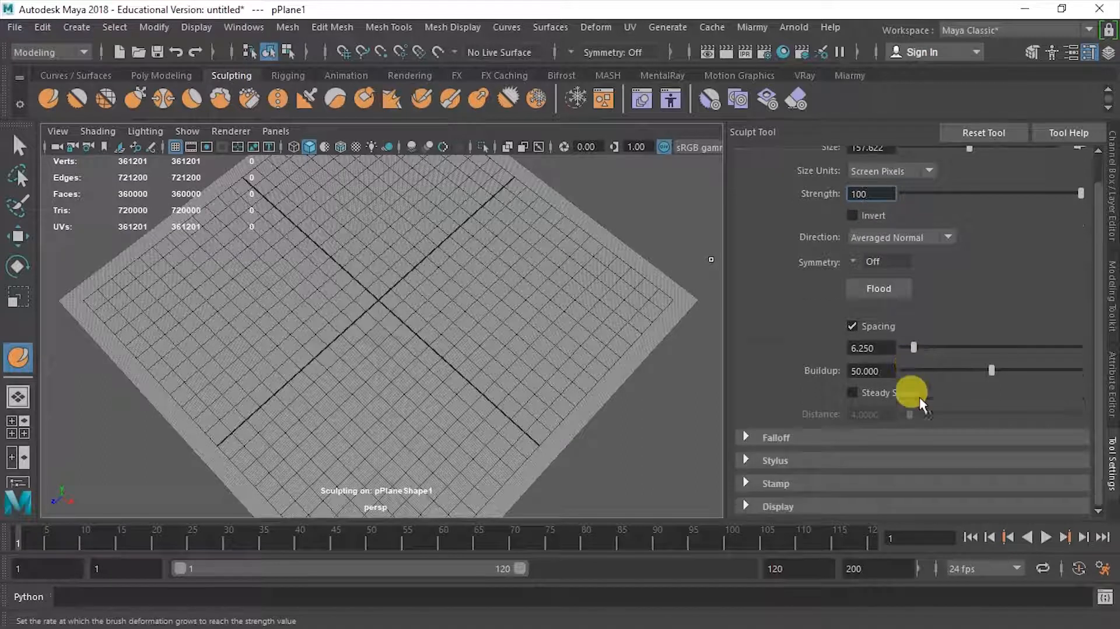
pyautogui.click(747, 437)
pyautogui.scroll(-5, 818, 419)
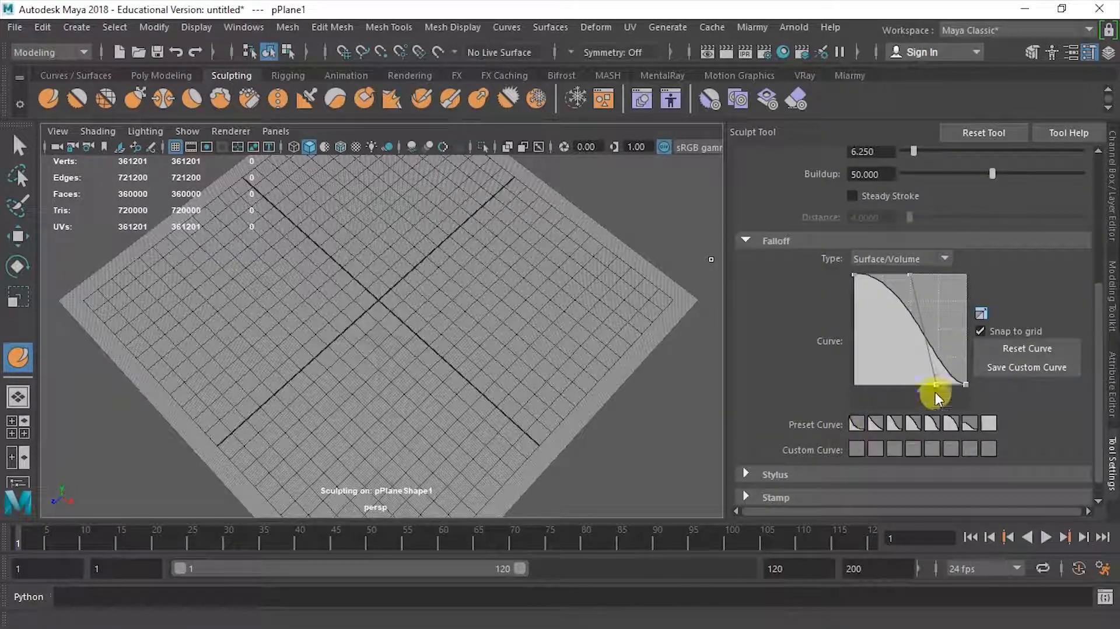
# Apply the first preset falloff curve, the steep concave one, to the sculpt brush.
pyautogui.click(857, 424)
pyautogui.keyDown('alt'); pyautogui.moveTo(425, 350); pyautogui.dragTo(330, 351); pyautogui.keyUp('alt')
pyautogui.scroll(5, 381, 338)
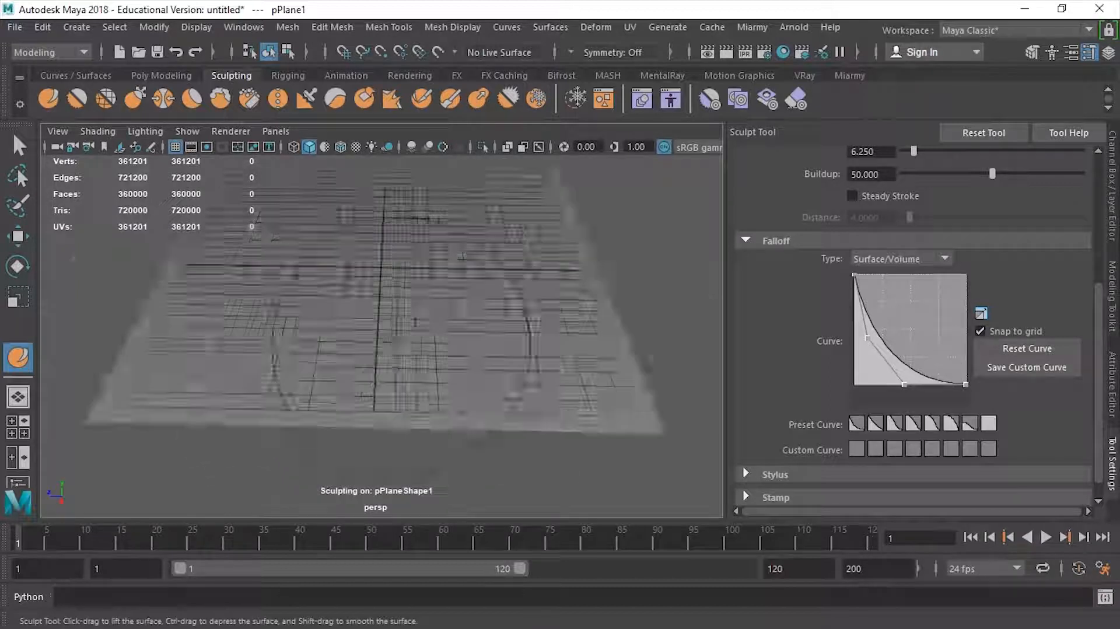
pyautogui.keyDown('alt'); pyautogui.moveTo(435, 343); pyautogui.dragTo(458, 376, button='middle'); pyautogui.keyUp('alt')
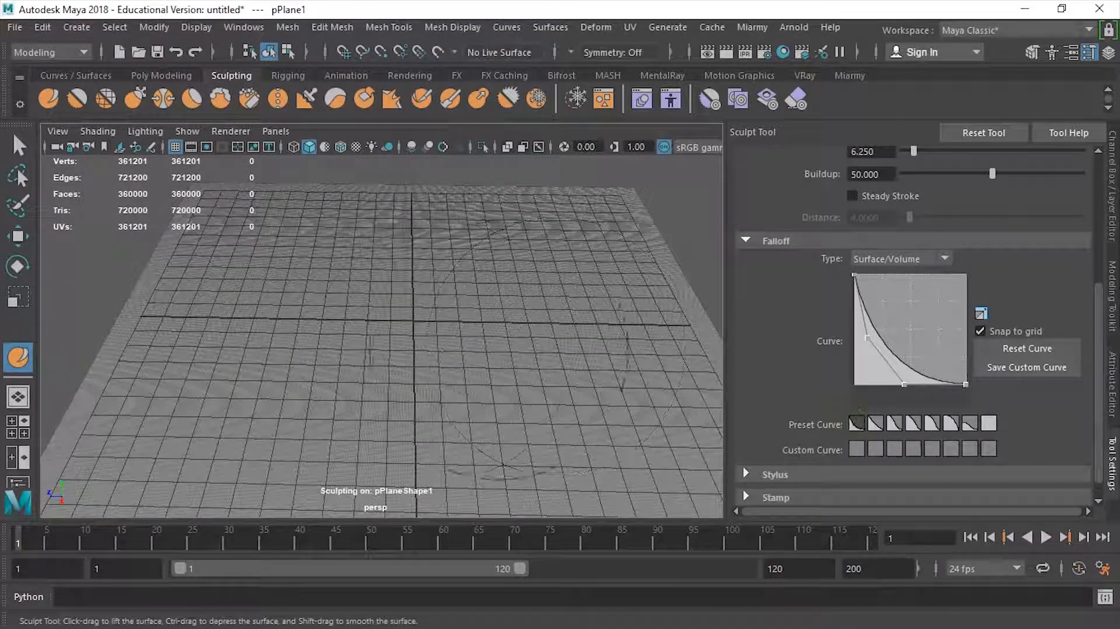
pyautogui.scroll(-1, 1015, 408)
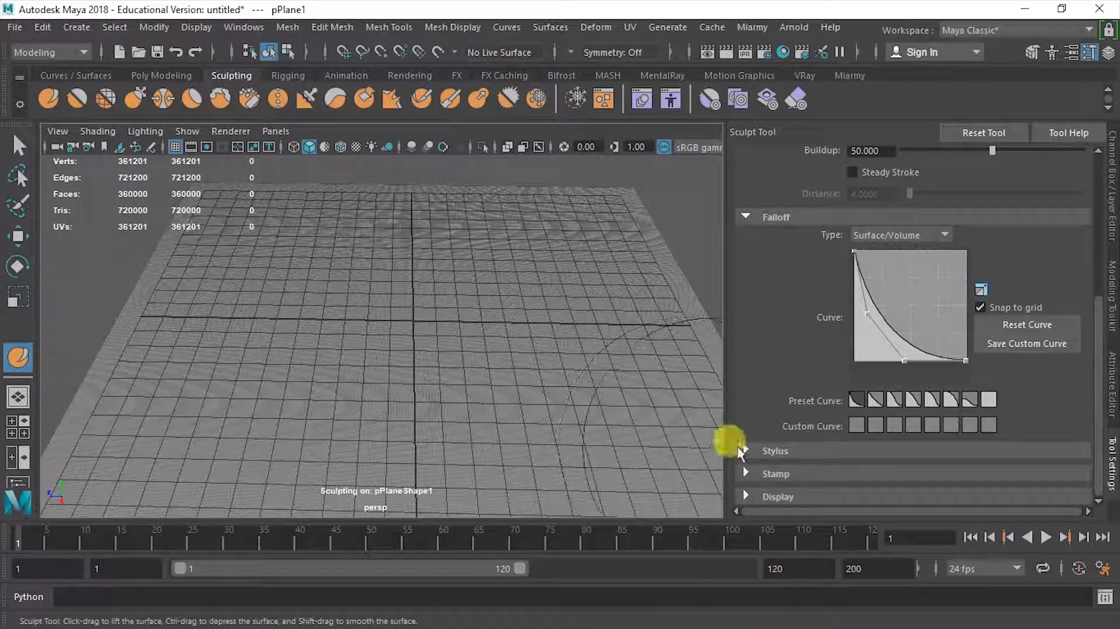
# Expand the Sculpt Tool's stamp settings and turn off the use of a stamp.
pyautogui.click(752, 473)
pyautogui.scroll(-4, 887, 408)
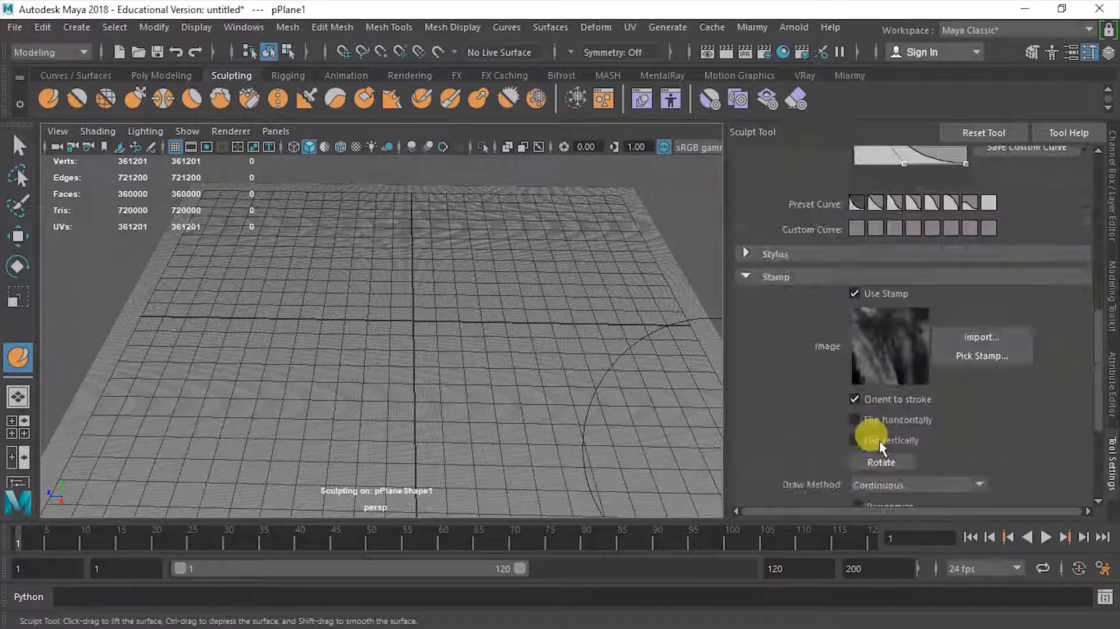
pyautogui.click(855, 294)
pyautogui.scroll(6, 857, 294)
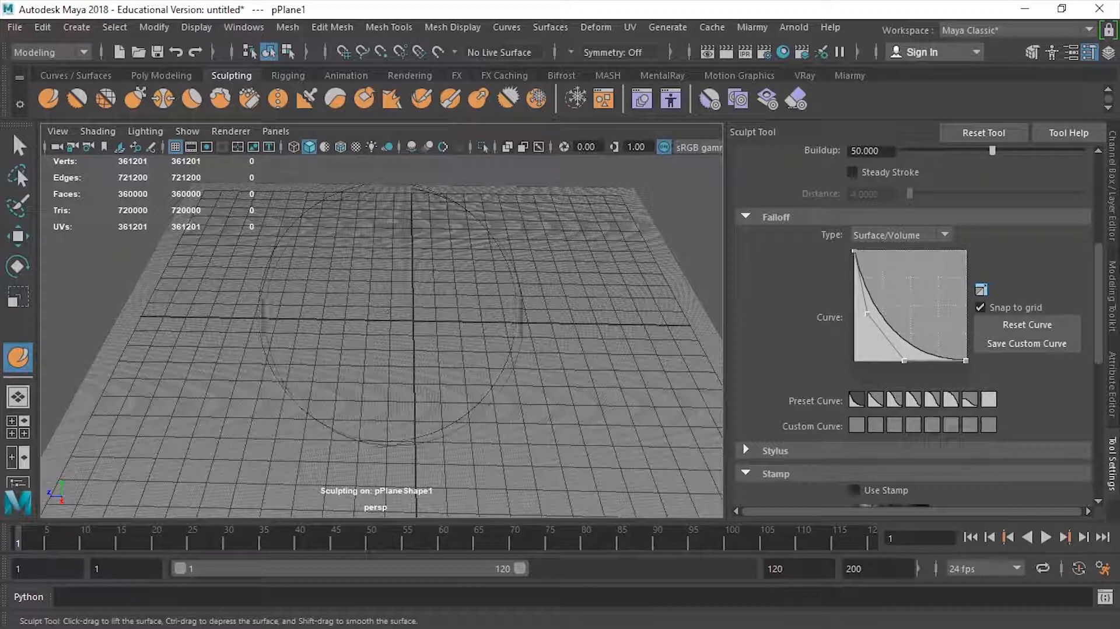
# Try raising a single peak near the plane's centre with the steep falloff curve, and undo the stroke.
pyautogui.click(376, 326)
pyautogui.scroll(-5, 460, 315)
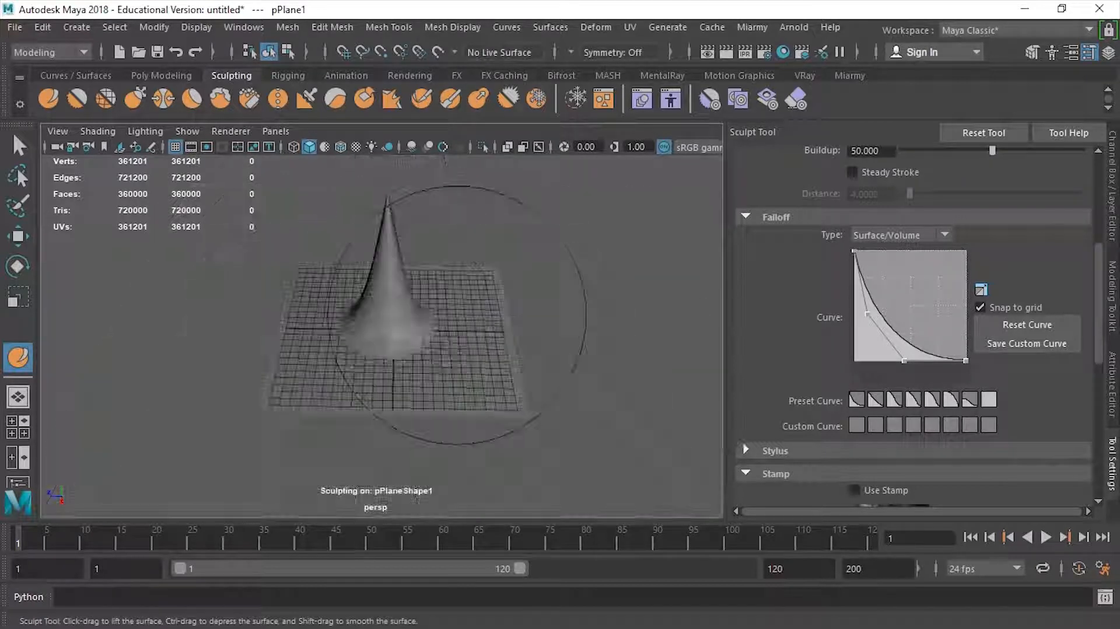
pyautogui.moveTo(461, 315)
pyautogui.keyDown('alt'); pyautogui.mouseDown()
pyautogui.moveTo(420, 322)
pyautogui.moveTo(385, 297)
pyautogui.mouseUp(); pyautogui.keyUp('alt')
pyautogui.scroll(3, 426, 275)
pyautogui.keyDown('alt'); pyautogui.moveTo(423, 275); pyautogui.dragTo(419, 348, button='middle'); pyautogui.keyUp('alt')
pyautogui.moveTo(382, 339)
pyautogui.keyDown('alt'); pyautogui.mouseDown()
pyautogui.moveTo(420, 332)
pyautogui.moveTo(416, 312)
pyautogui.moveTo(450, 299)
pyautogui.moveTo(376, 343)
pyautogui.moveTo(418, 327)
pyautogui.moveTo(428, 341)
pyautogui.mouseUp(); pyautogui.keyUp('alt')
pyautogui.hotkey('ctrl', 'z')
# Try the second preset falloff curve with a short test stroke near the plane's centre, and undo the stroke.
pyautogui.click(1030, 391)
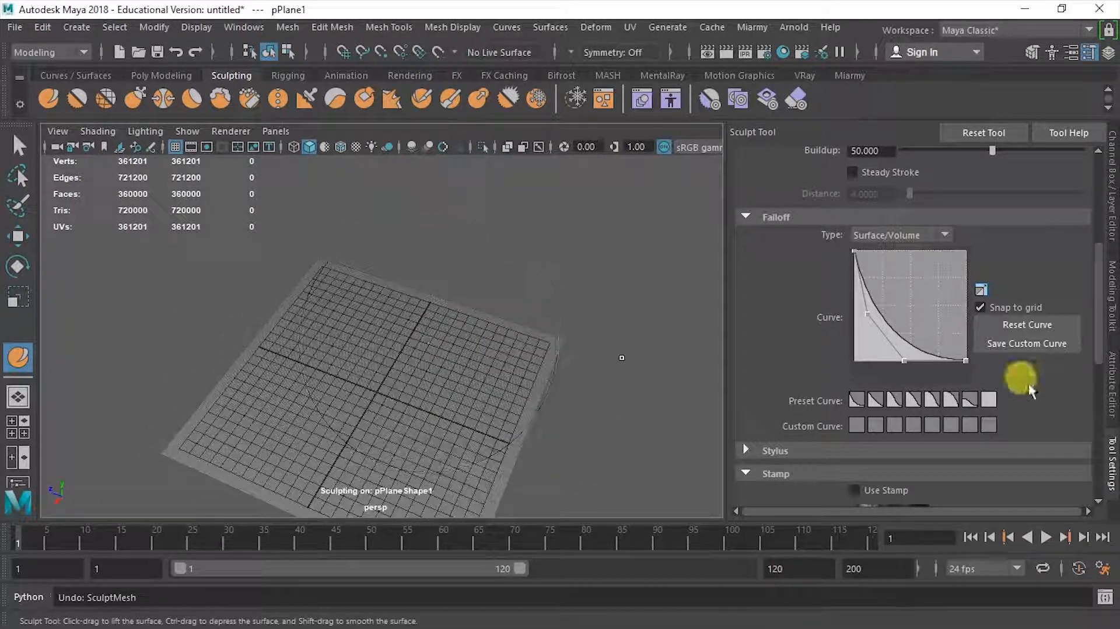
pyautogui.click(869, 399)
pyautogui.moveTo(358, 391)
pyautogui.mouseDown()
pyautogui.moveTo(354, 376)
pyautogui.moveTo(405, 350)
pyautogui.moveTo(450, 363)
pyautogui.moveTo(407, 357)
pyautogui.mouseUp()
pyautogui.hotkey('ctrl', 'z')
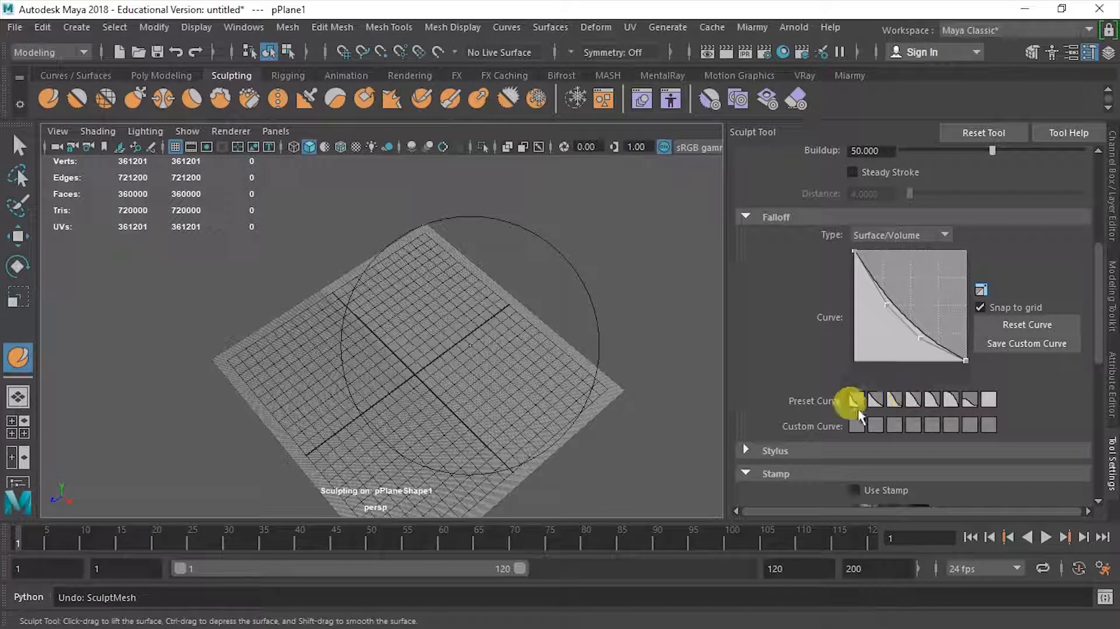
# Apply the fourth preset falloff curve, the S-shaped one, and collapse the falloff settings, with the stamp enabled again.
pyautogui.click(913, 403)
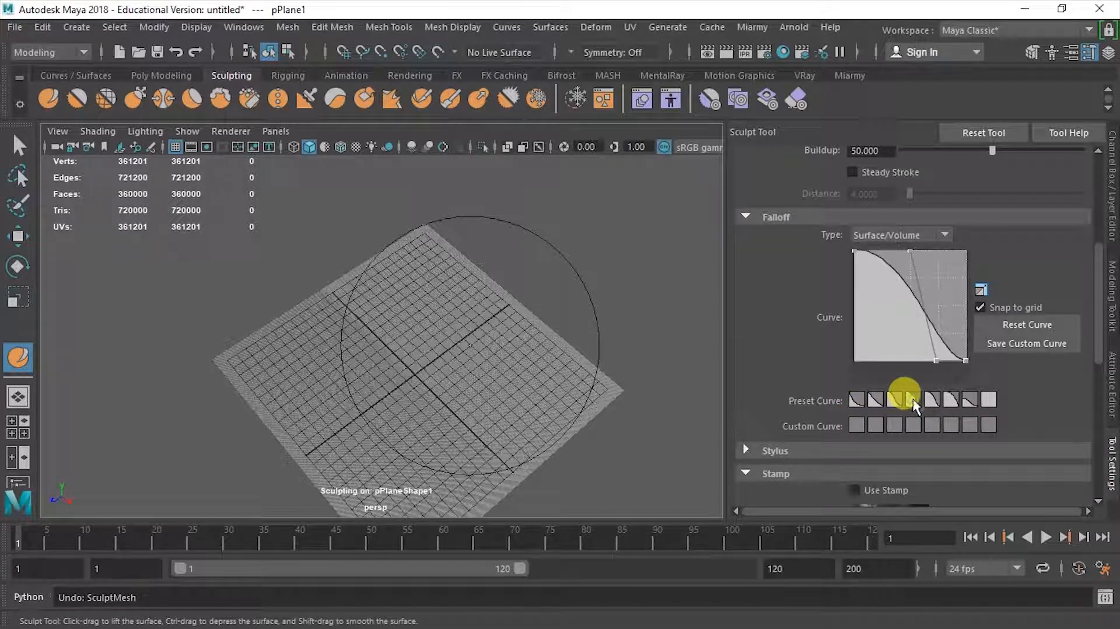
pyautogui.scroll(-3, 836, 413)
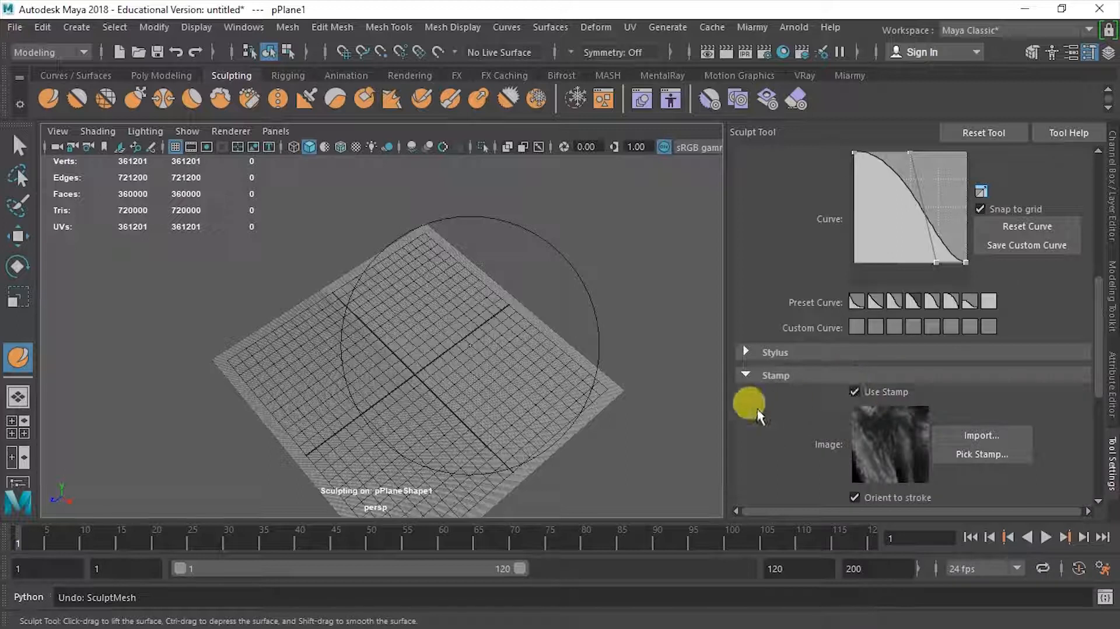
pyautogui.scroll(3, 828, 371)
pyautogui.click(759, 274)
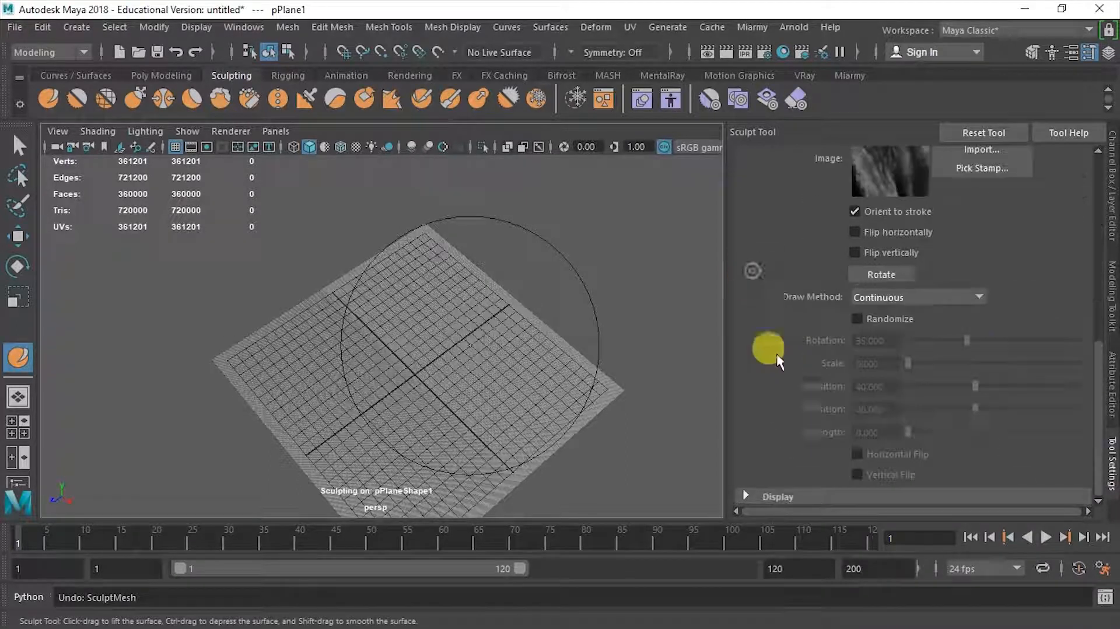
pyautogui.scroll(4, 808, 396)
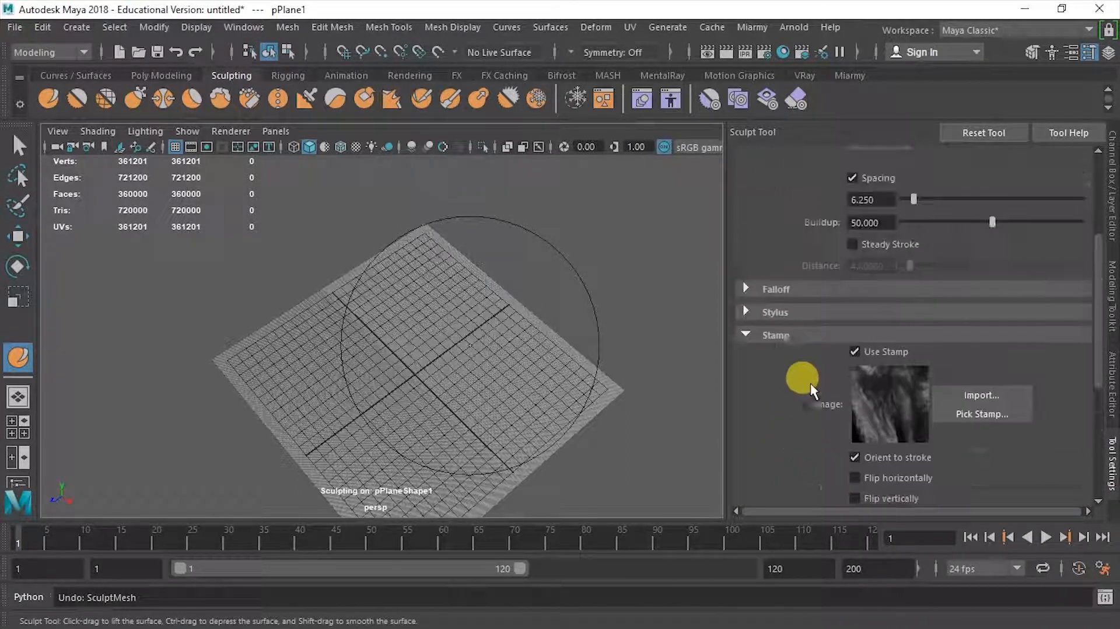
pyautogui.scroll(4, 776, 335)
pyautogui.scroll(-1, 772, 472)
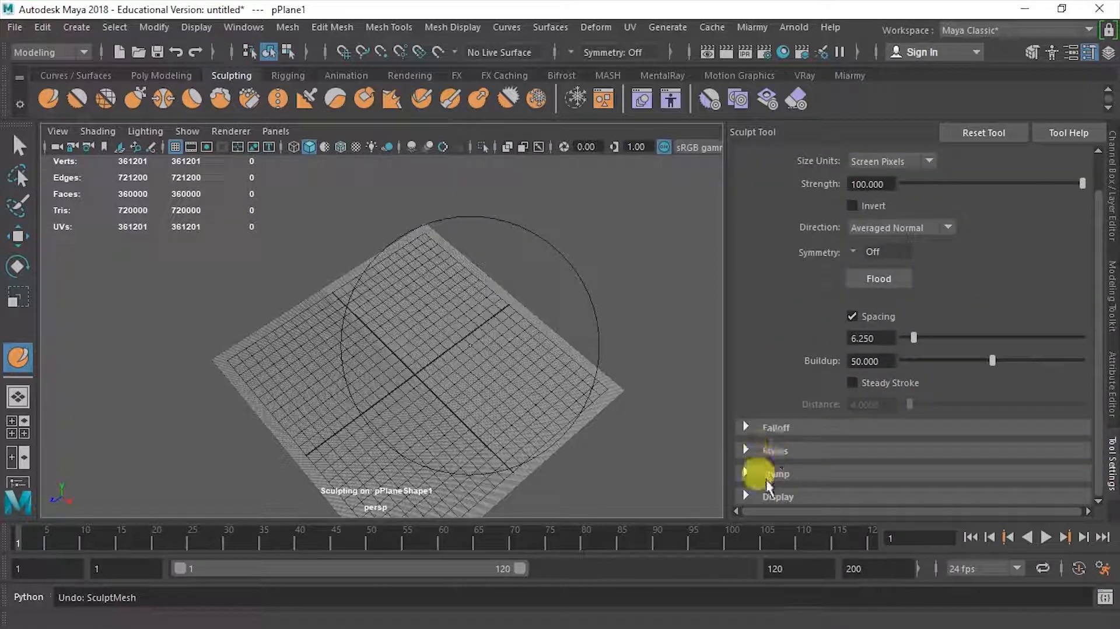
pyautogui.scroll(-5, 765, 471)
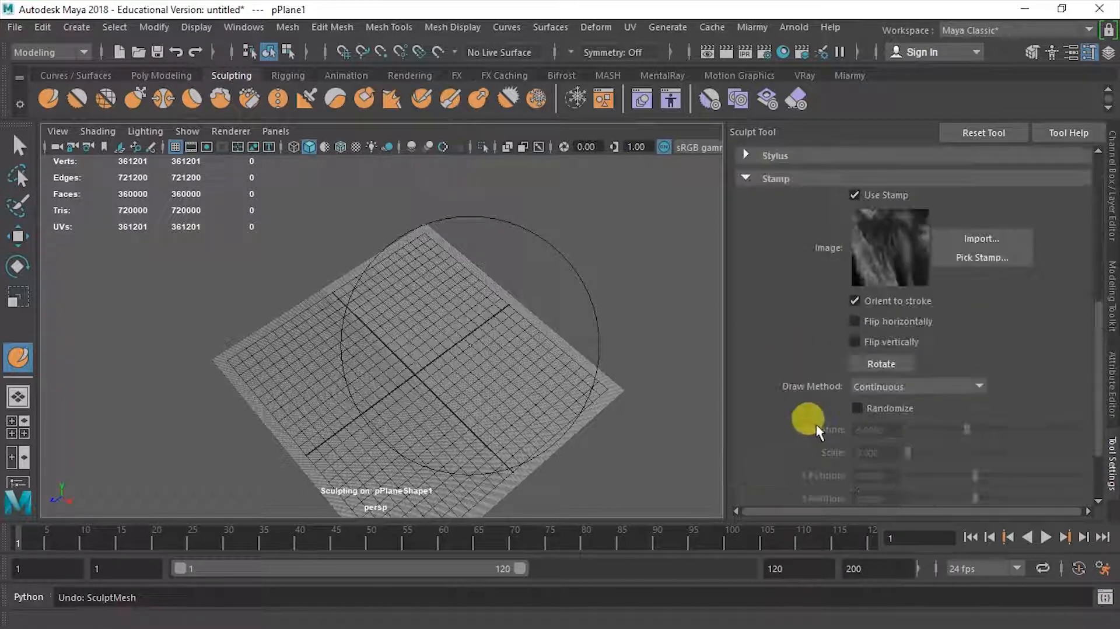
# Keep the stamp enabled and import "first hight mapper.png" from the Downloads folder as its image.
pyautogui.click(866, 194)
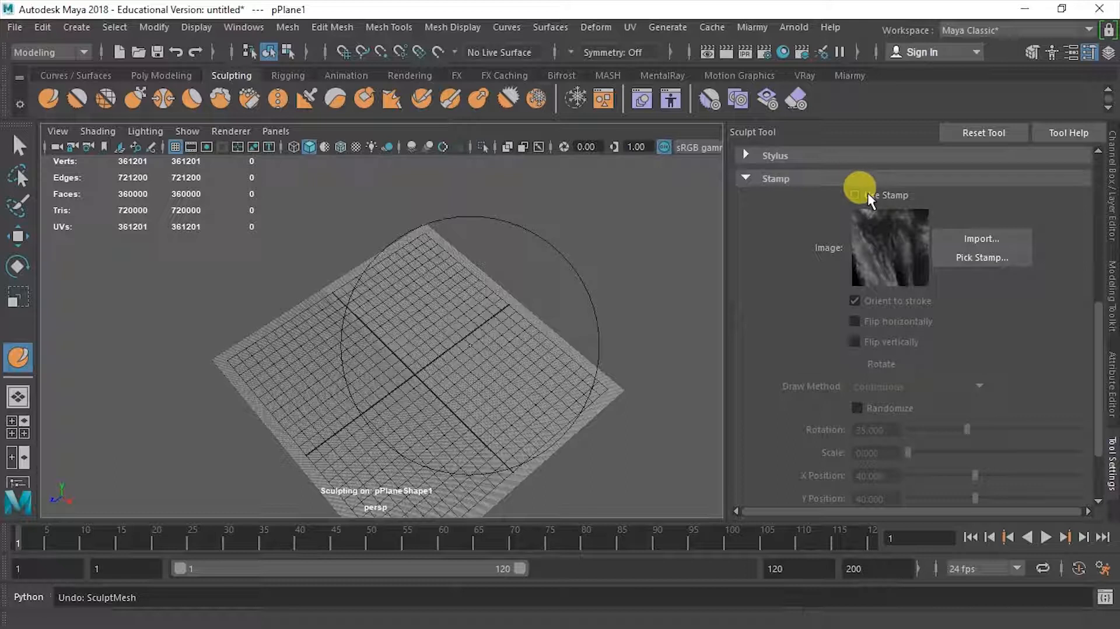
pyautogui.click(867, 194)
pyautogui.click(982, 234)
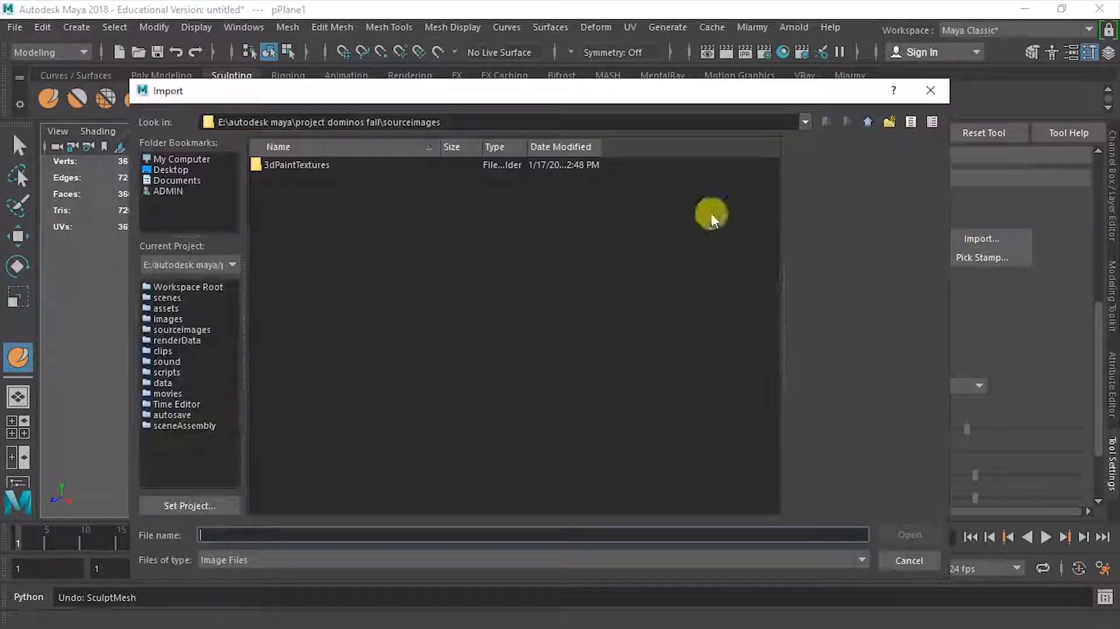
pyautogui.click(182, 159)
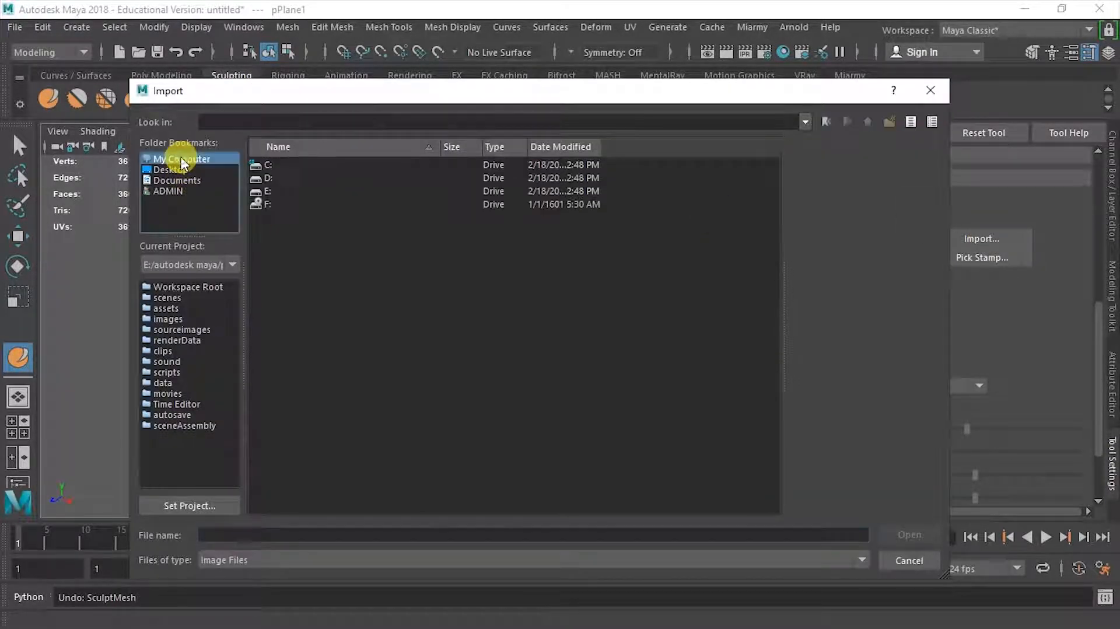
pyautogui.click(299, 167)
pyautogui.doubleClick(286, 164)
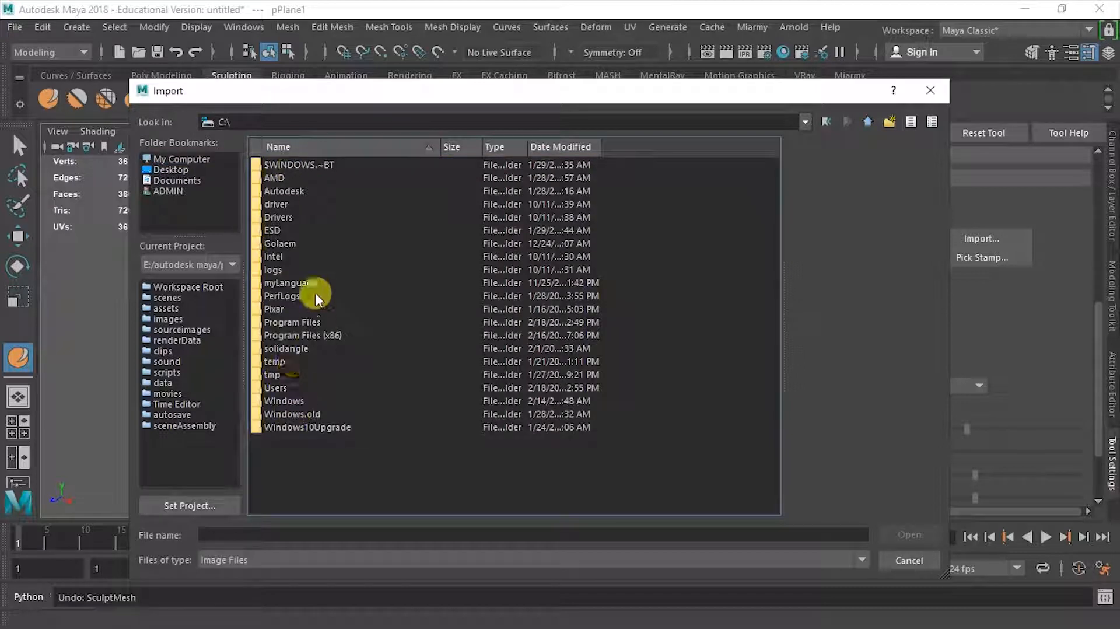
pyautogui.doubleClick(303, 387)
pyautogui.click(296, 166)
pyautogui.doubleClick(297, 167)
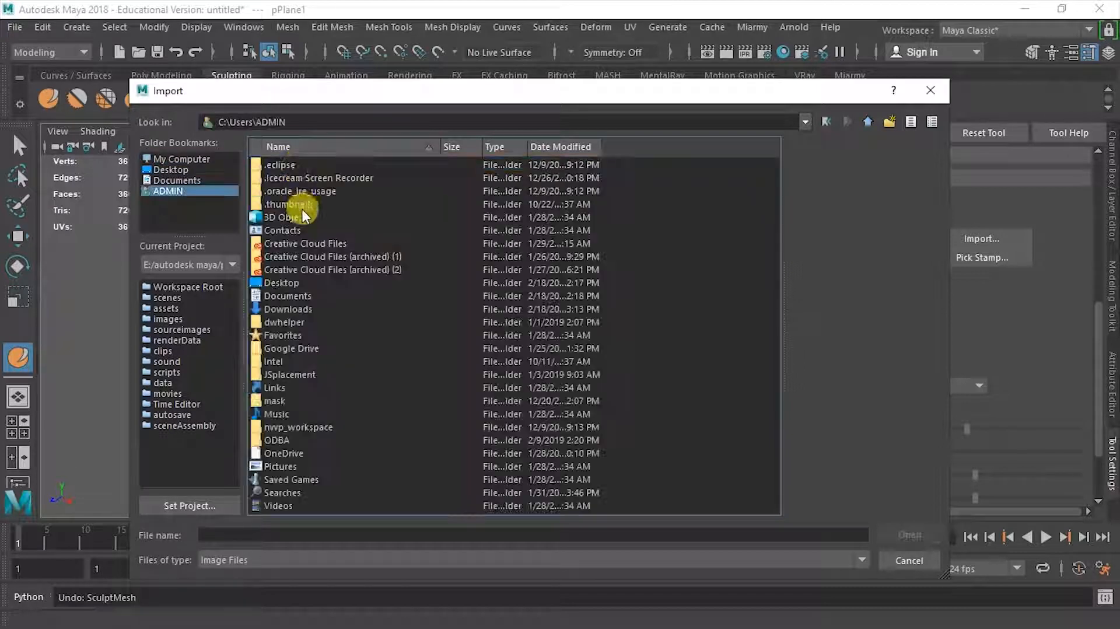
pyautogui.doubleClick(302, 306)
pyautogui.click(336, 257)
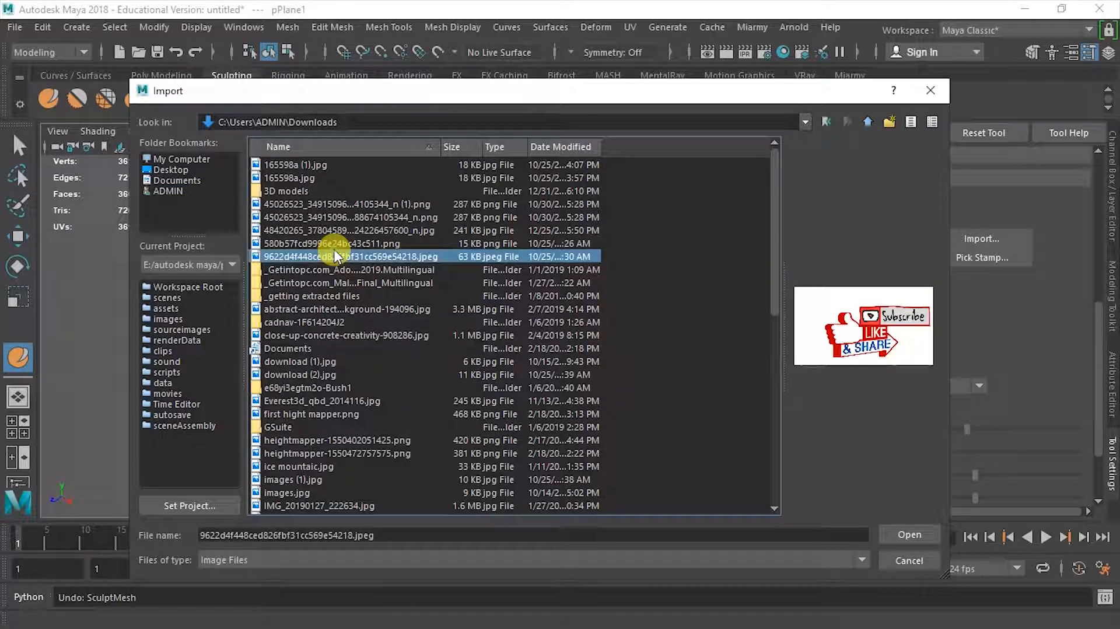
pyautogui.press('f')
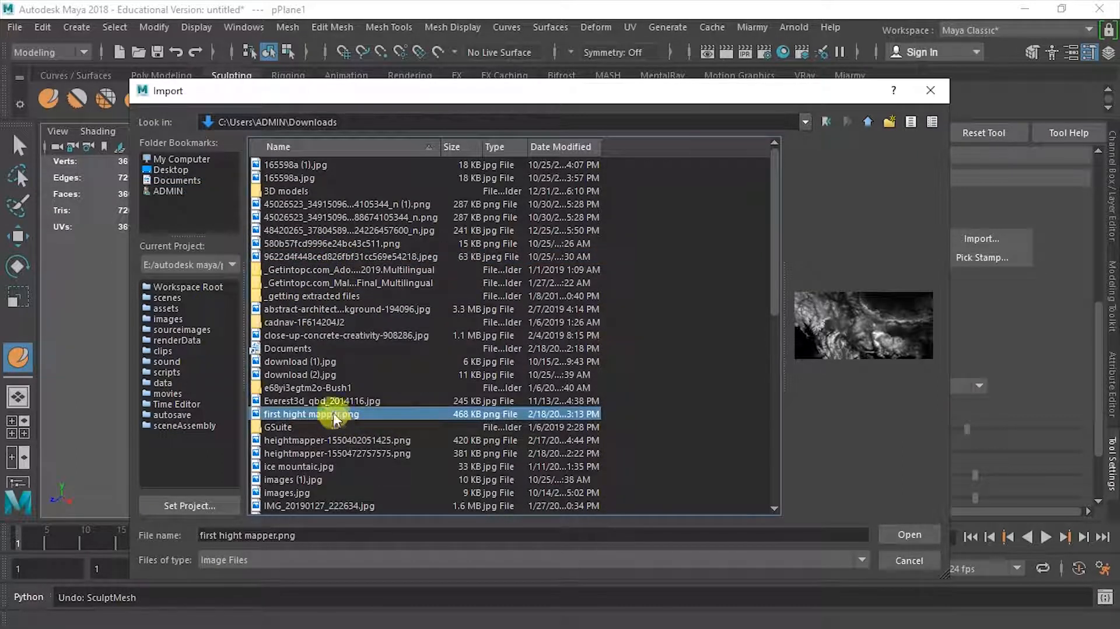
pyautogui.click(912, 532)
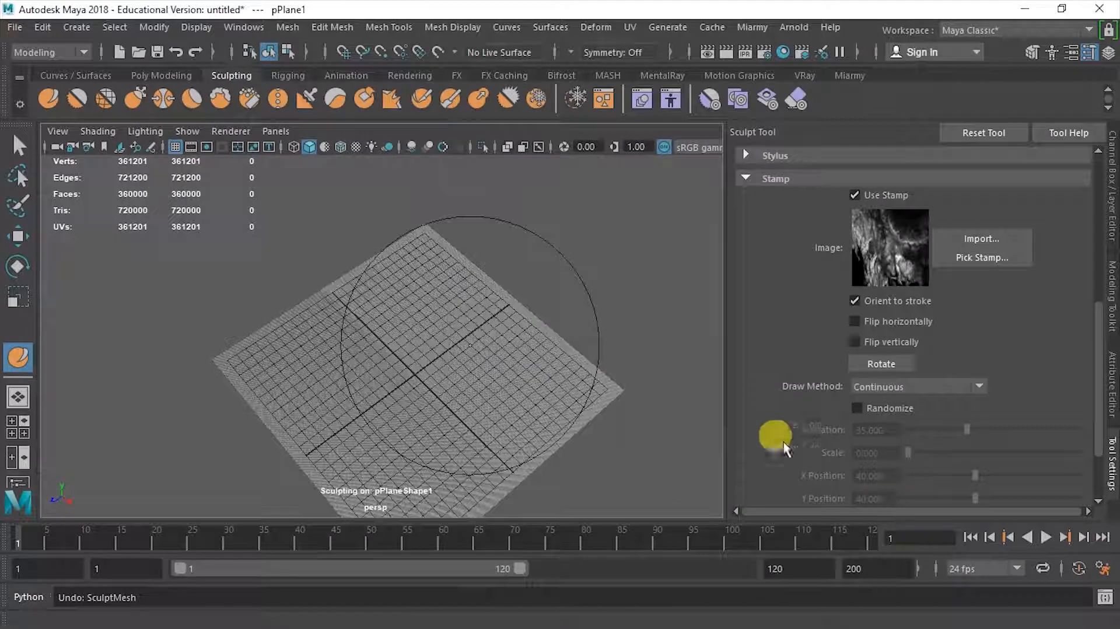
# Enlarge the sculpt brush to cover most of the plane, try raising terrain with the heightmap stamp, and undo the sculpting.
pyautogui.moveTo(361, 350)
pyautogui.keyDown('alt'); pyautogui.mouseDown()
pyautogui.moveTo(395, 350)
pyautogui.moveTo(399, 374)
pyautogui.moveTo(388, 339)
pyautogui.moveTo(408, 325)
pyautogui.moveTo(382, 337)
pyautogui.mouseUp(); pyautogui.keyUp('alt')
pyautogui.press('b')
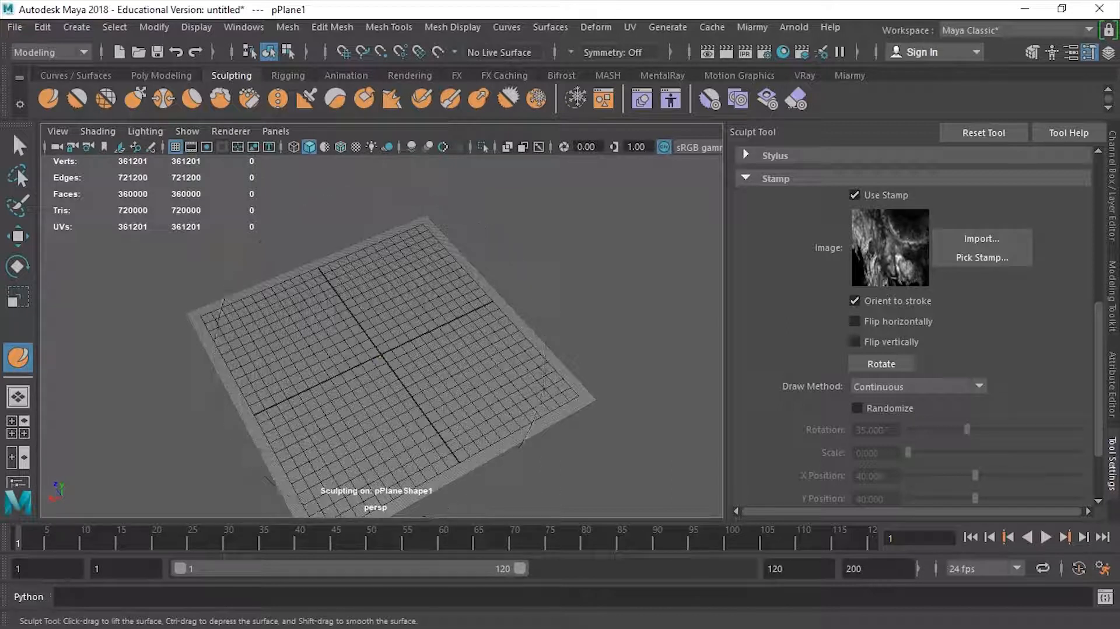
pyautogui.moveTo(417, 344)
pyautogui.keyDown('alt'); pyautogui.mouseDown()
pyautogui.moveTo(463, 346)
pyautogui.moveTo(400, 338)
pyautogui.moveTo(455, 362)
pyautogui.moveTo(522, 340)
pyautogui.moveTo(552, 344)
pyautogui.moveTo(508, 337)
pyautogui.moveTo(483, 278)
pyautogui.moveTo(467, 327)
pyautogui.moveTo(439, 349)
pyautogui.moveTo(454, 350)
pyautogui.moveTo(372, 340)
pyautogui.mouseUp(); pyautogui.keyUp('alt')
pyautogui.scroll(4, 446, 352)
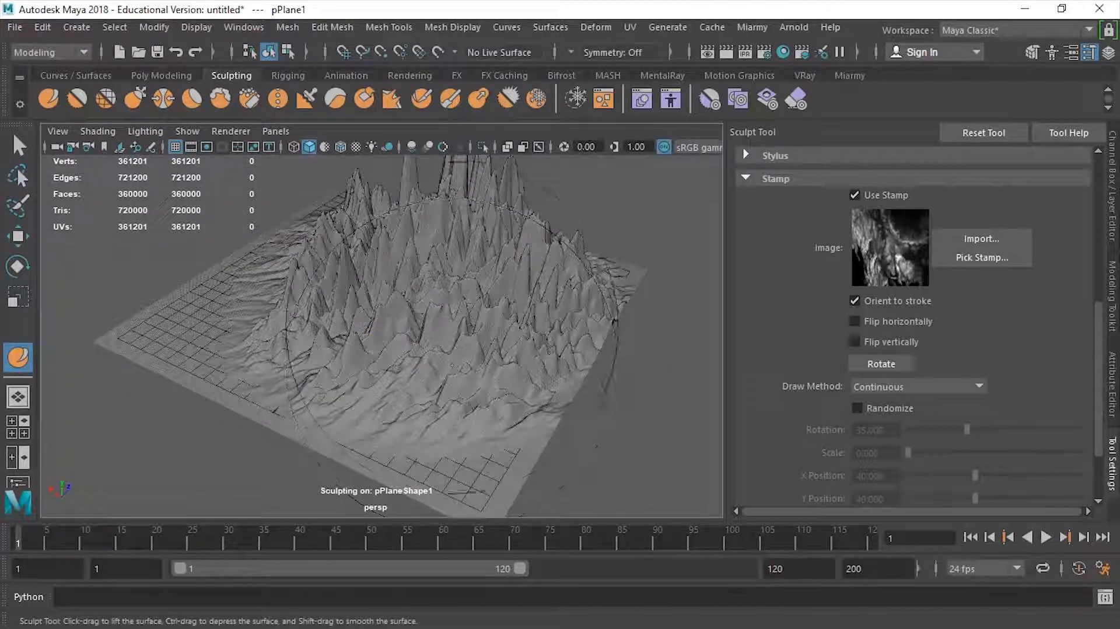
pyautogui.hotkey('ctrl', 'z')
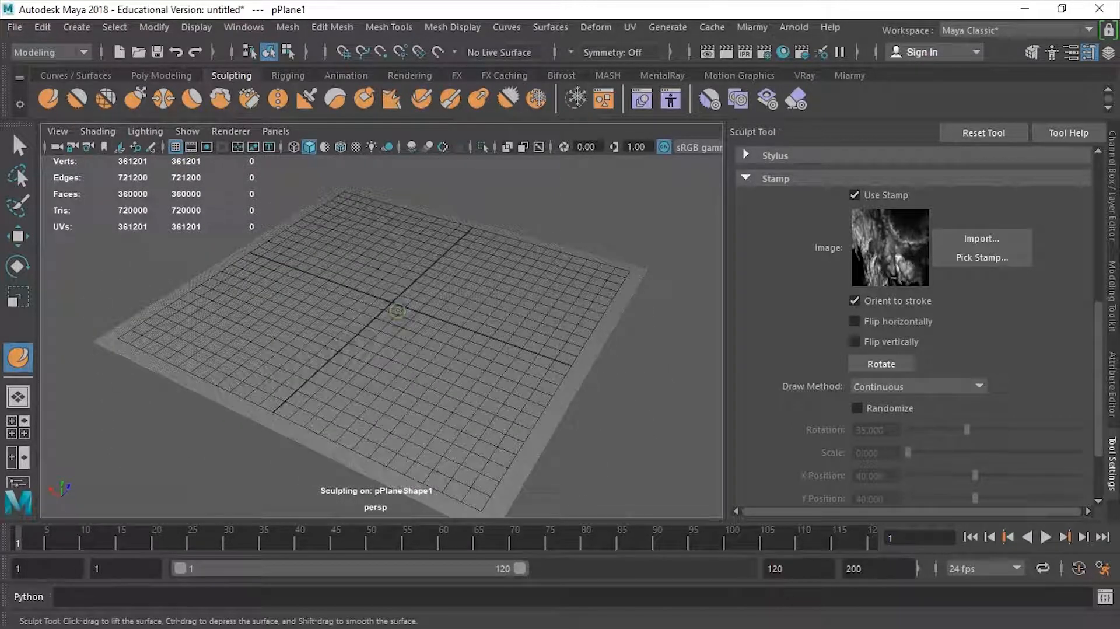
# Try pulling the plane's centre up into a tall rocky mass with the heightmap stamp, and undo the stroke.
pyautogui.click(396, 310)
pyautogui.moveTo(398, 285); pyautogui.dragTo(378, 200)
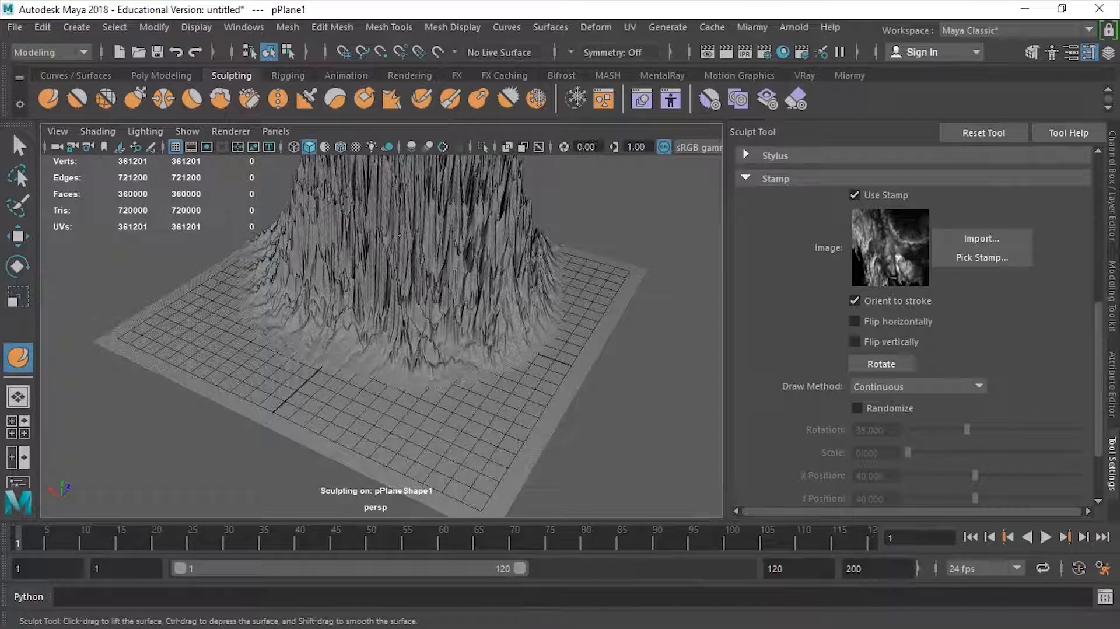
pyautogui.moveTo(455, 385)
pyautogui.keyDown('alt'); pyautogui.mouseDown()
pyautogui.moveTo(425, 345)
pyautogui.moveTo(468, 328)
pyautogui.moveTo(469, 354)
pyautogui.moveTo(431, 338)
pyautogui.mouseUp(); pyautogui.keyUp('alt')
pyautogui.hotkey('ctrl', 'z')
# Replace the stamp image by importing mountain.png from the Desktop folder.
pyautogui.scroll(-3, 912, 426)
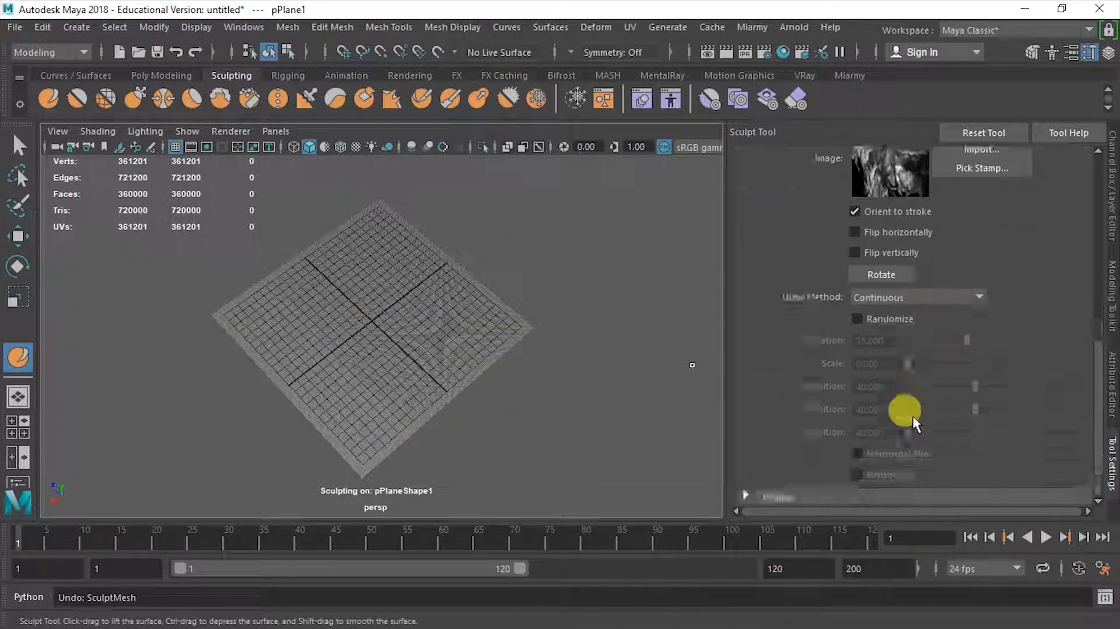
pyautogui.scroll(5, 905, 379)
pyautogui.click(989, 345)
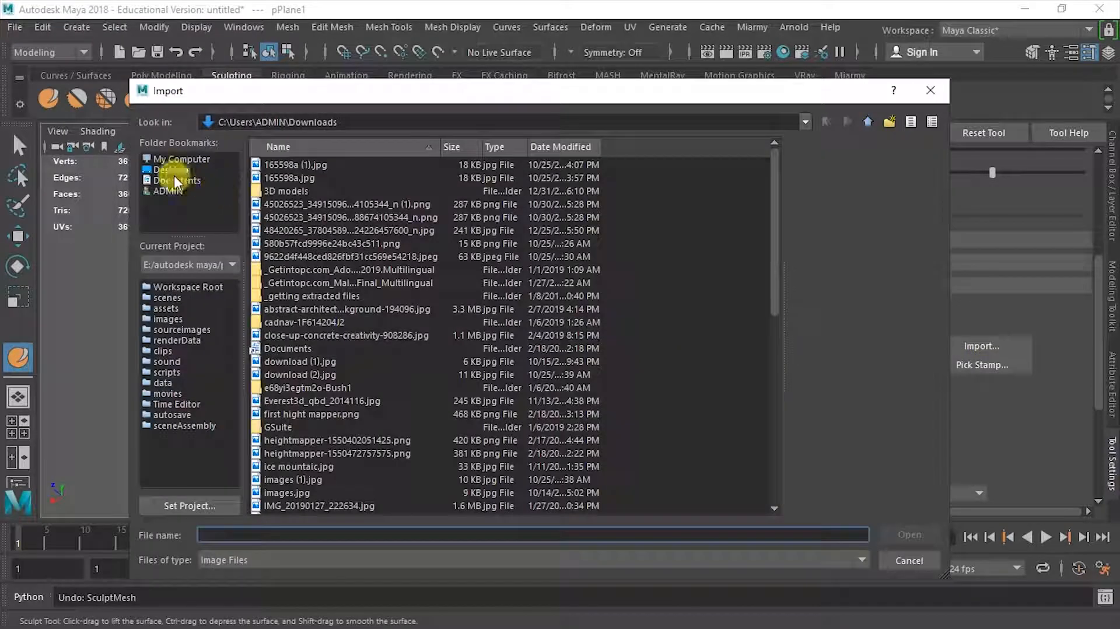
pyautogui.click(168, 169)
pyautogui.click(304, 193)
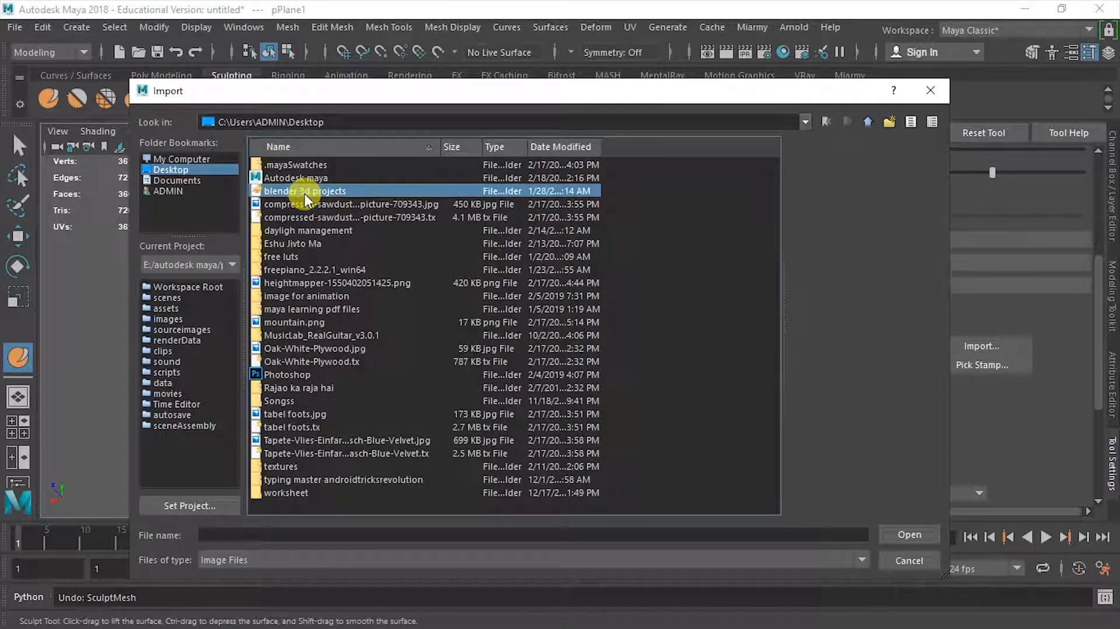
pyautogui.click(309, 309)
pyautogui.click(322, 324)
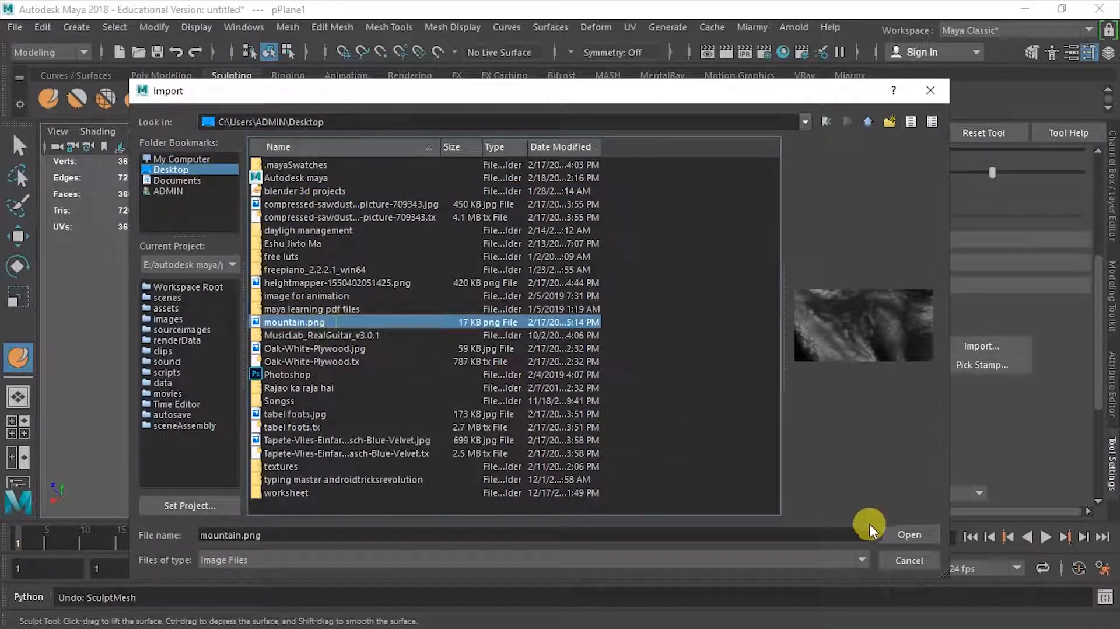
pyautogui.click(902, 534)
# Try stamping the mountain.png relief once at the centre of the plane, and undo it.
pyautogui.keyDown('alt'); pyautogui.moveTo(464, 330); pyautogui.dragTo(370, 345); pyautogui.keyUp('alt')
pyautogui.scroll(3, 370, 345)
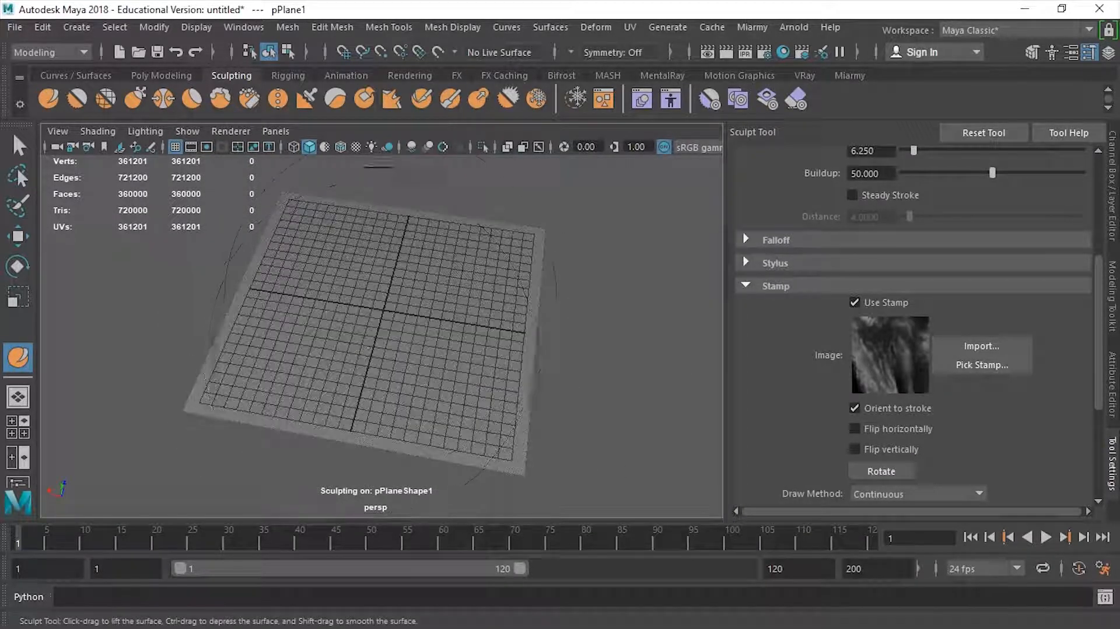
pyautogui.click(379, 314)
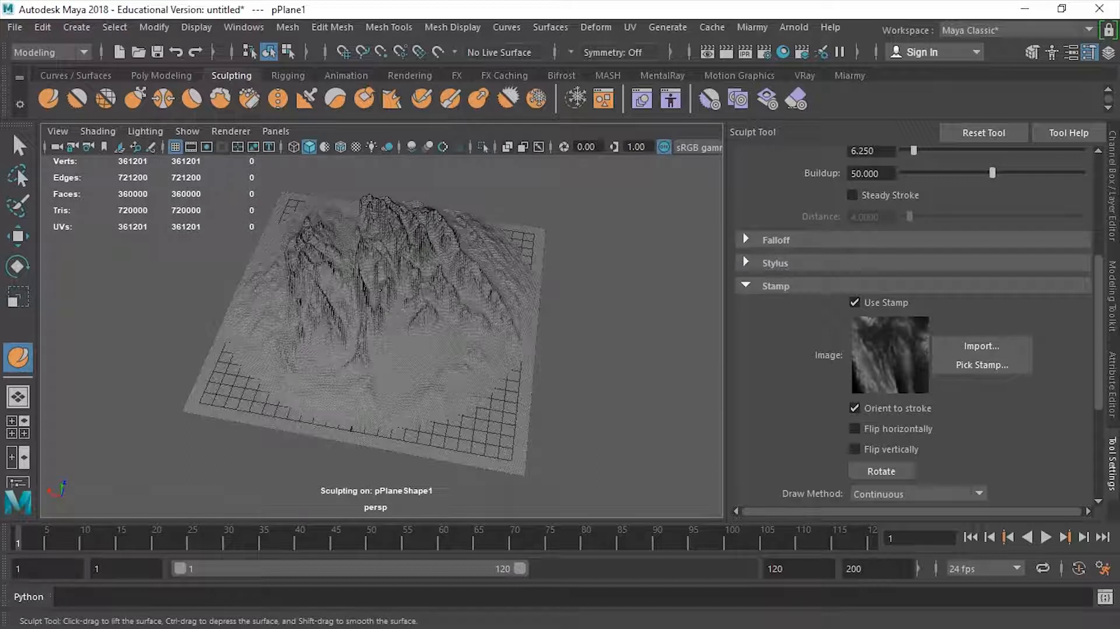
pyautogui.moveTo(403, 304)
pyautogui.keyDown('alt'); pyautogui.mouseDown()
pyautogui.moveTo(480, 282)
pyautogui.moveTo(501, 298)
pyautogui.mouseUp(); pyautogui.keyUp('alt')
pyautogui.hotkey('ctrl', 'z')
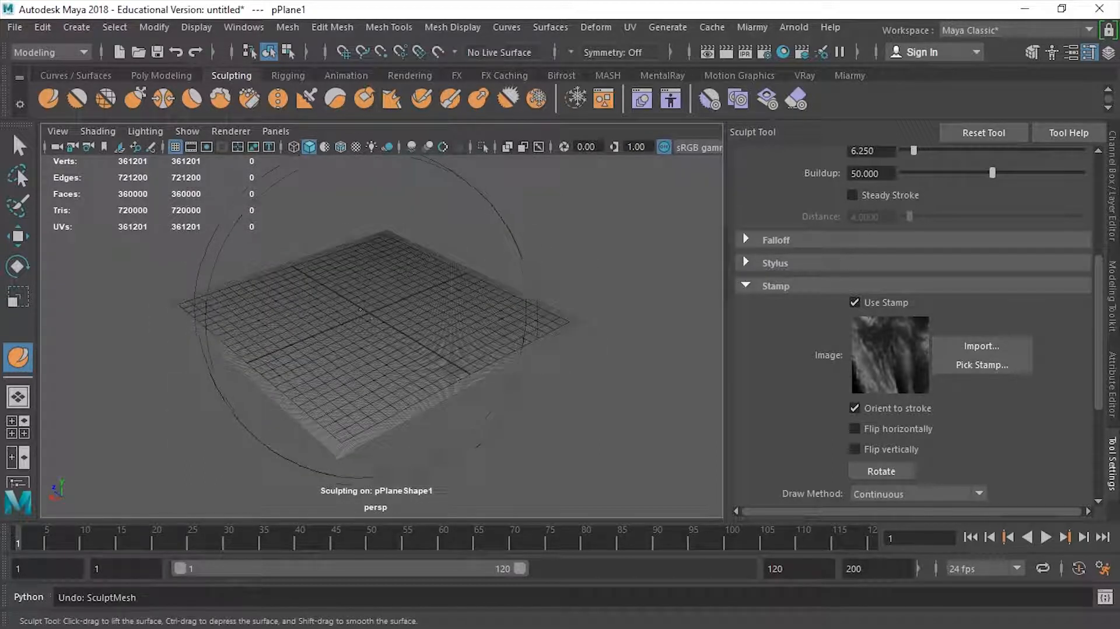
# Raise a tall mountain from the plane's centre with the mountain.png stamp, covering most of the plane.
pyautogui.moveTo(370, 312); pyautogui.dragTo(370, 312)
pyautogui.keyDown('alt'); pyautogui.moveTo(338, 270); pyautogui.dragTo(383, 267); pyautogui.keyUp('alt')
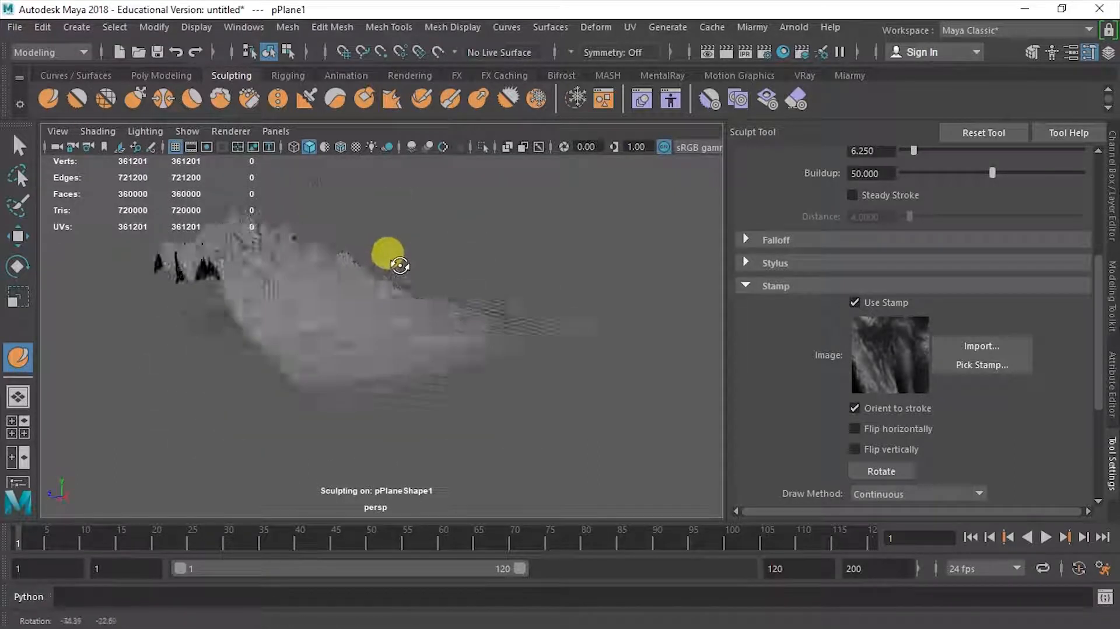
pyautogui.scroll(8, 340, 264)
pyautogui.moveTo(350, 292)
pyautogui.keyDown('alt'); pyautogui.mouseDown()
pyautogui.moveTo(393, 366)
pyautogui.moveTo(419, 296)
pyautogui.moveTo(365, 333)
pyautogui.moveTo(413, 332)
pyautogui.mouseUp(); pyautogui.keyUp('alt')
pyautogui.scroll(-8, 392, 362)
pyautogui.scroll(5, 423, 304)
pyautogui.scroll(2, 421, 309)
pyautogui.scroll(-6, 365, 333)
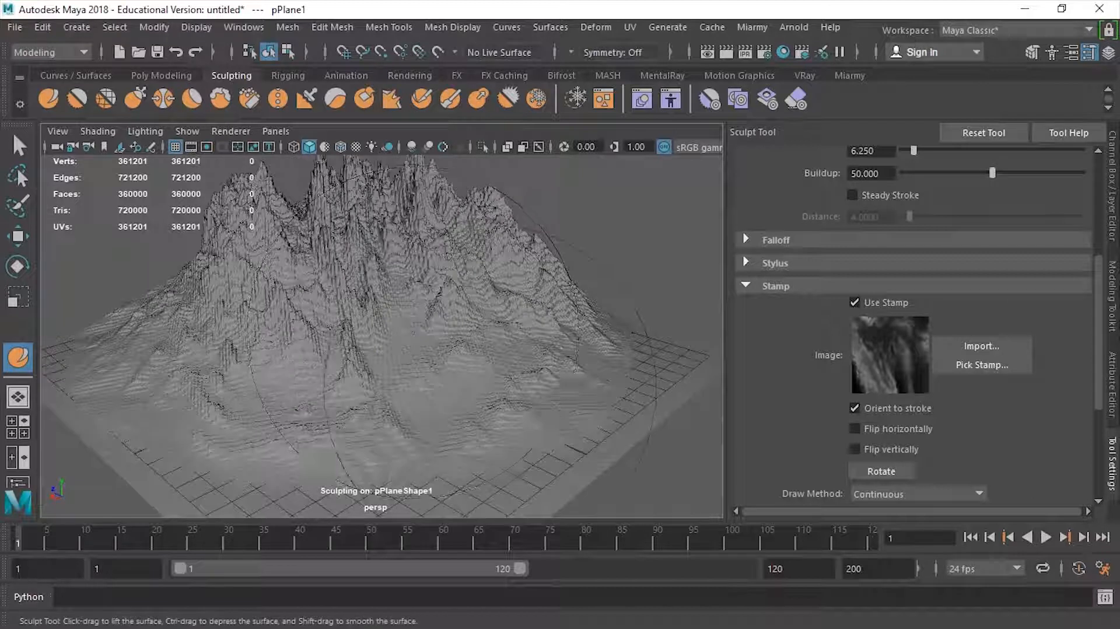